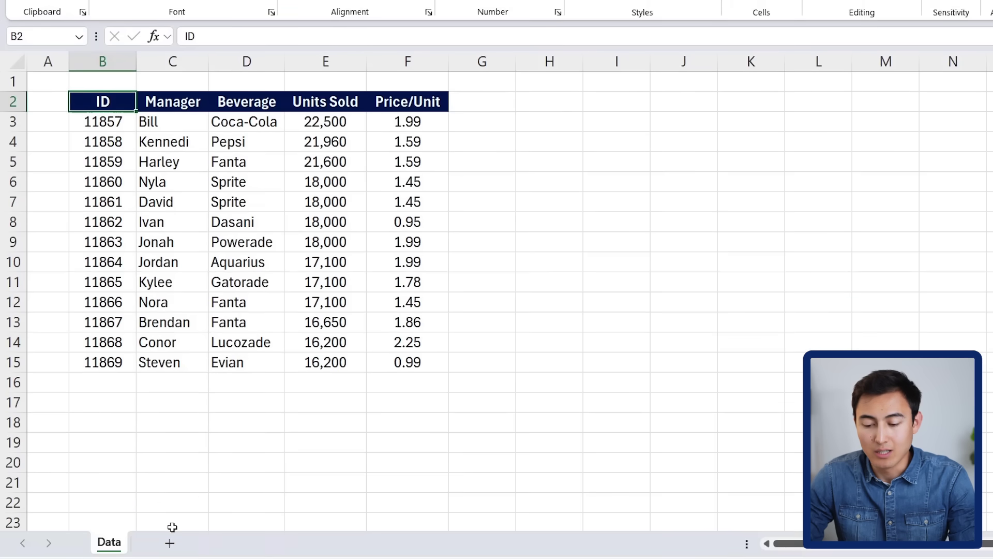
# - Add a new sheet and fill B2:F15 with =Data!B2-style links mirroring the drinks table
pyautogui.click(169, 543)
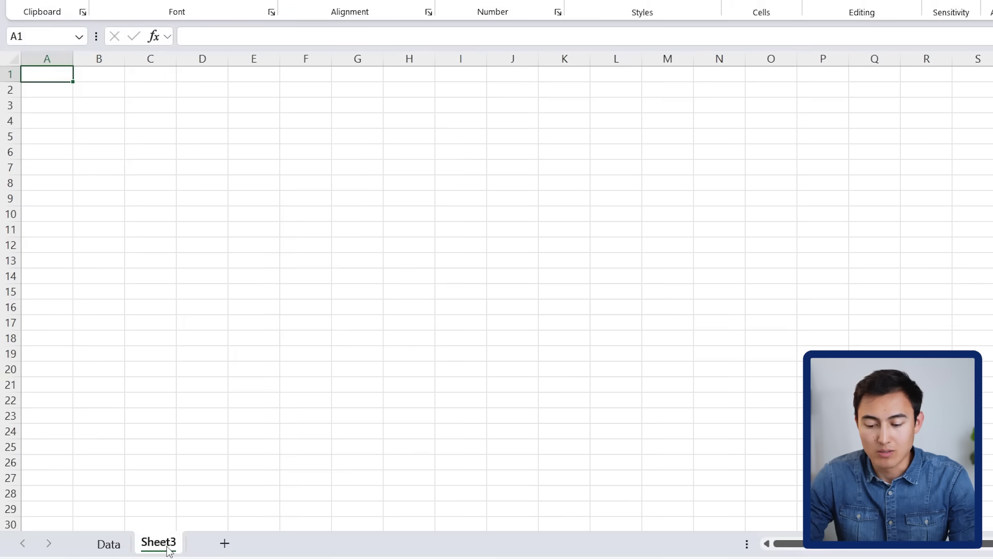
pyautogui.press('Down')
pyautogui.press('Right')
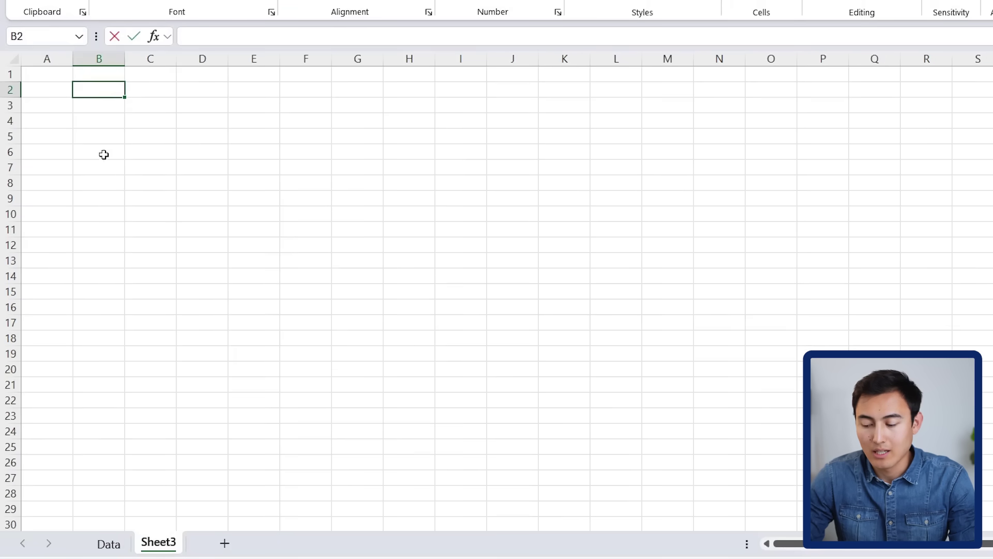
pyautogui.write('=')
pyautogui.click(107, 541)
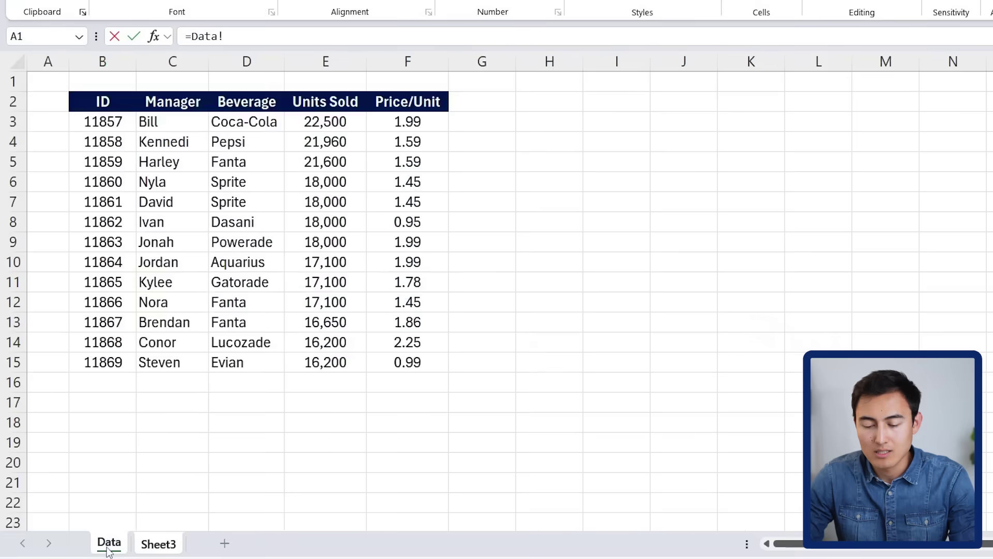
pyautogui.click(114, 104)
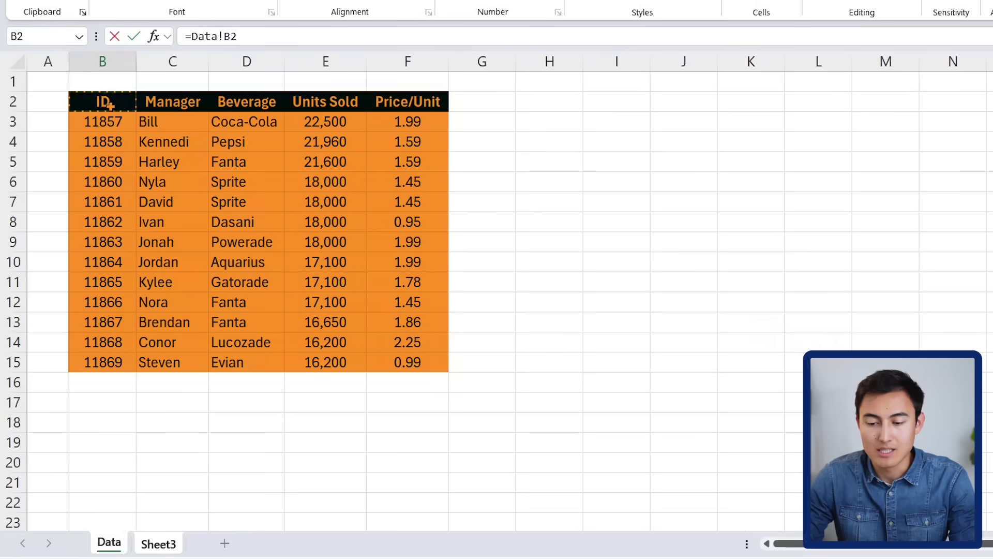
pyautogui.hotkey('ctrl', 'Return')
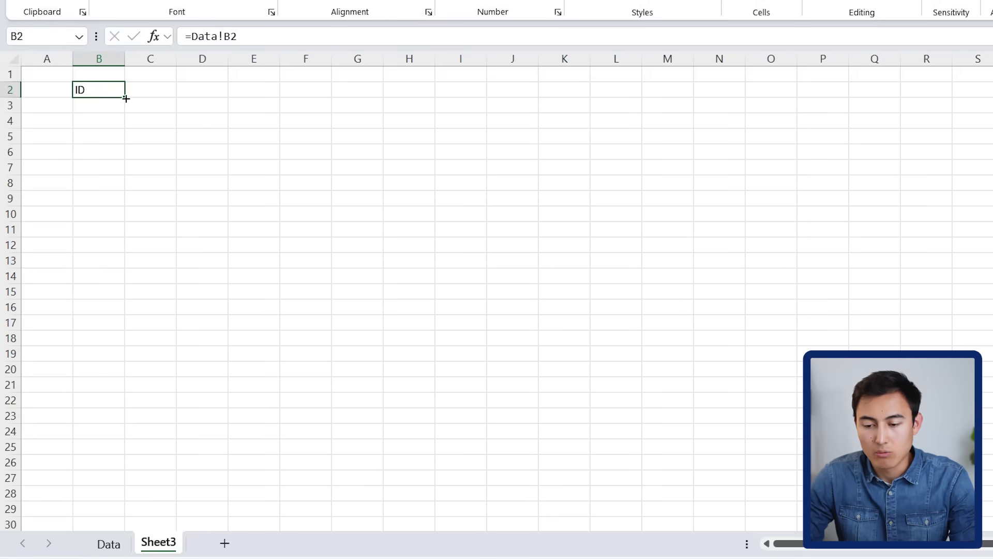
pyautogui.moveTo(126, 99); pyautogui.dragTo(308, 293)
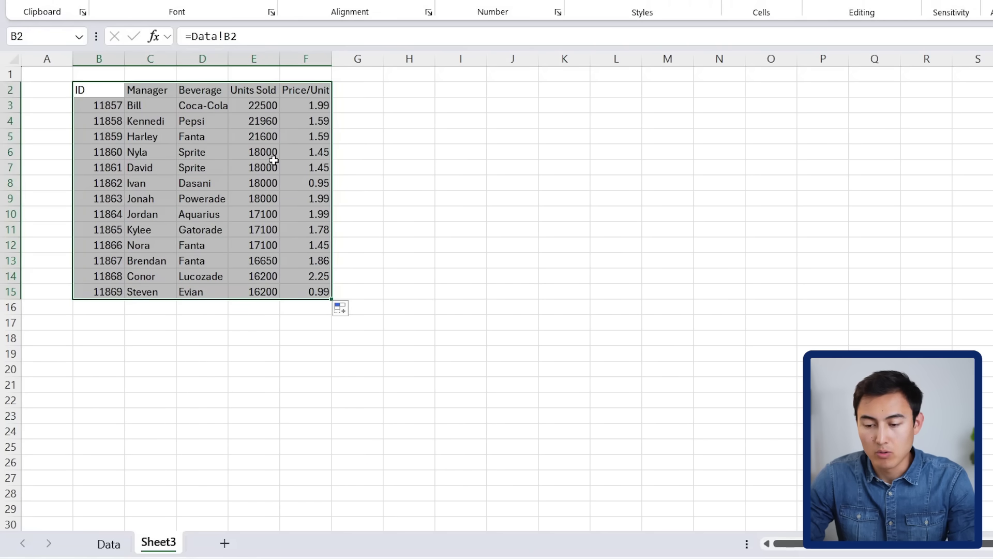
pyautogui.hotkey('ctrl', 'alt', '+')
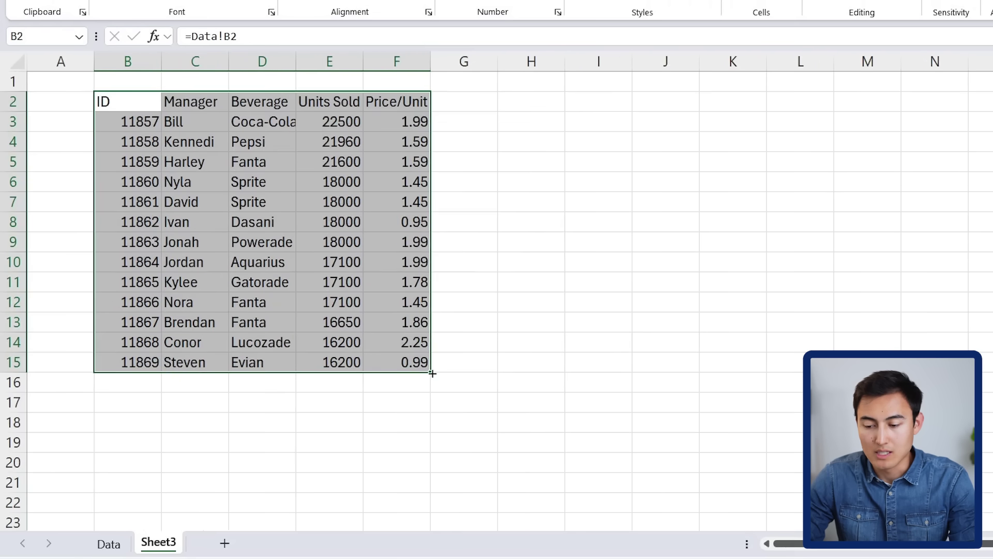
# - Extend Sheet3's link formulas down to row 19, where empty source rows show 0
pyautogui.moveTo(432, 373); pyautogui.dragTo(429, 445)
pyautogui.click(510, 359)
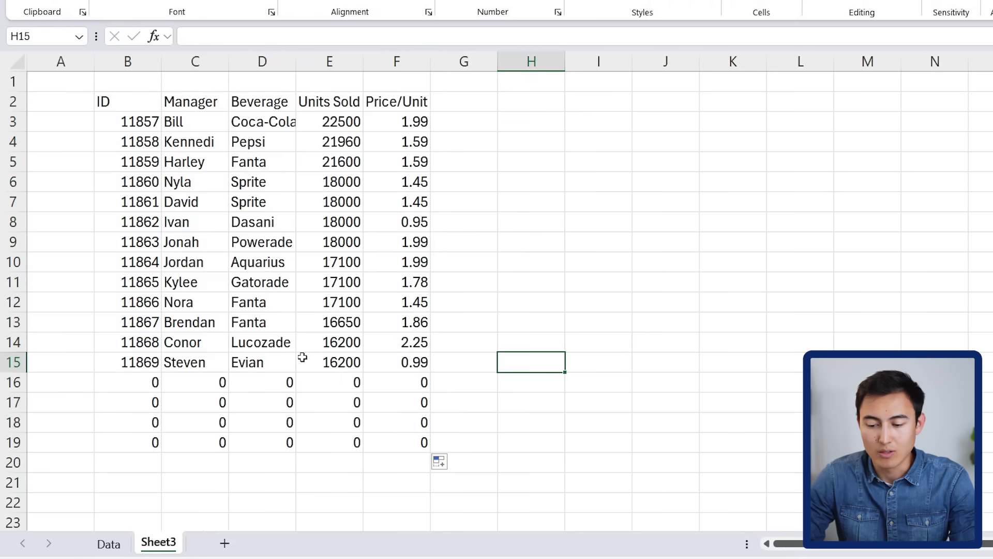
pyautogui.click(140, 383)
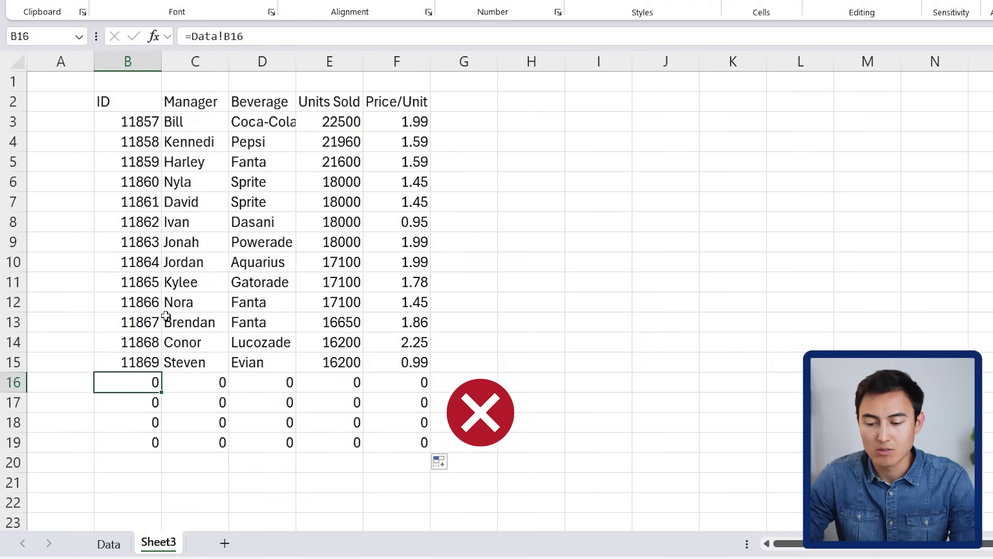
pyautogui.hotkey('ctrl', 'pageup')
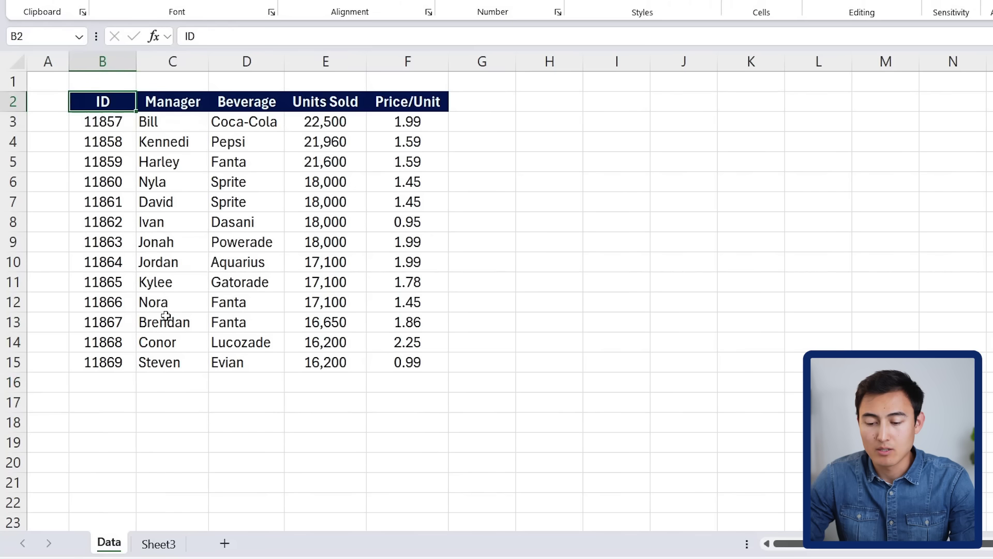
pyautogui.click(117, 388)
pyautogui.press('Down')
pyautogui.press('Down')
pyautogui.hotkey('ctrl', 'pagedown')
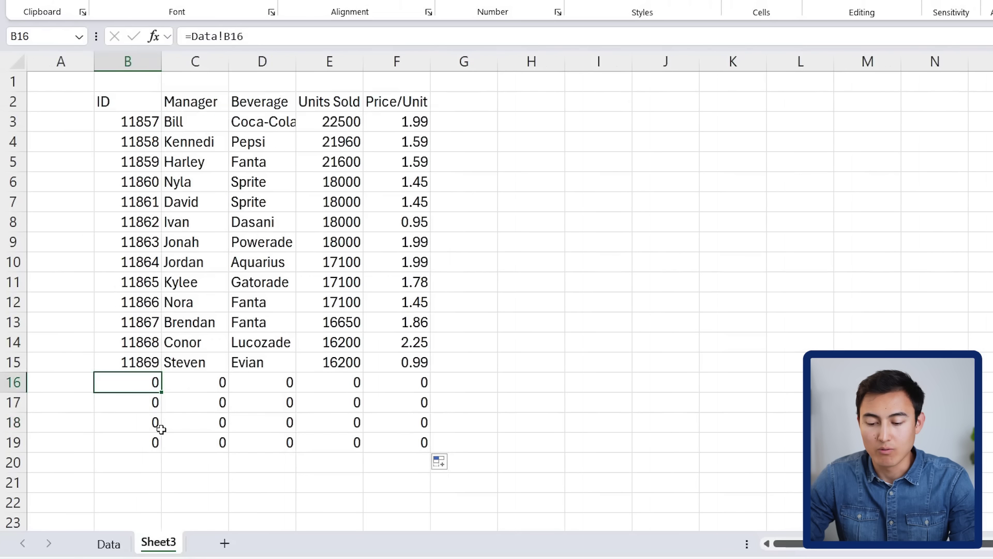
# - Enter ID 12599 in Data!B16 and check it appears on Sheet3
pyautogui.hotkey('ctrl', 'pageup')
pyautogui.press('Up')
pyautogui.press('Up')
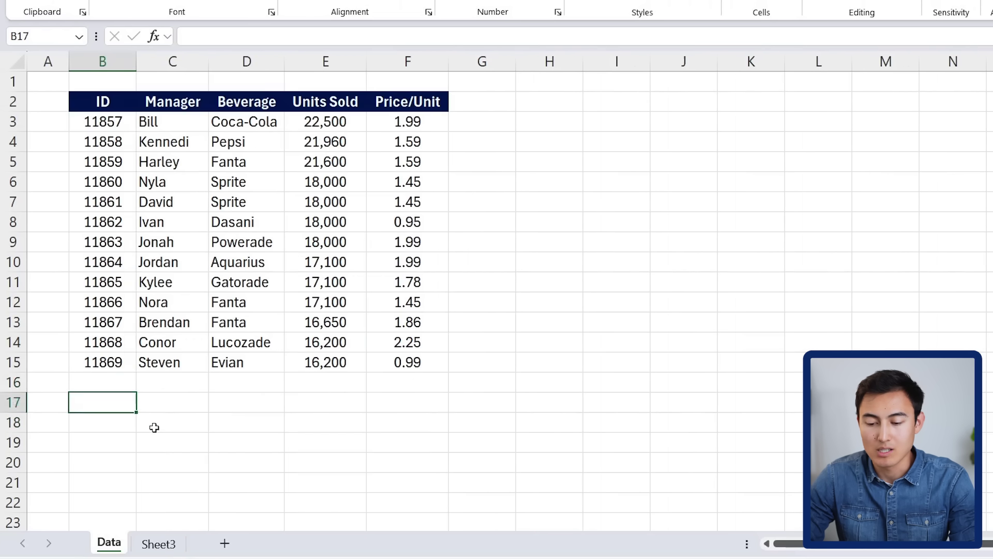
pyautogui.write('12599')
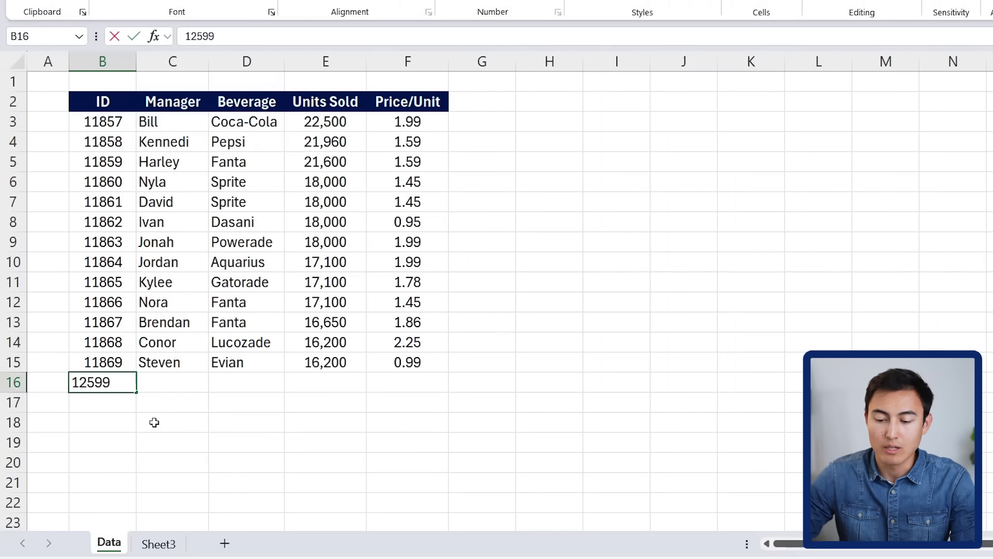
pyautogui.press('Return')
pyautogui.press('Up')
pyautogui.click(159, 543)
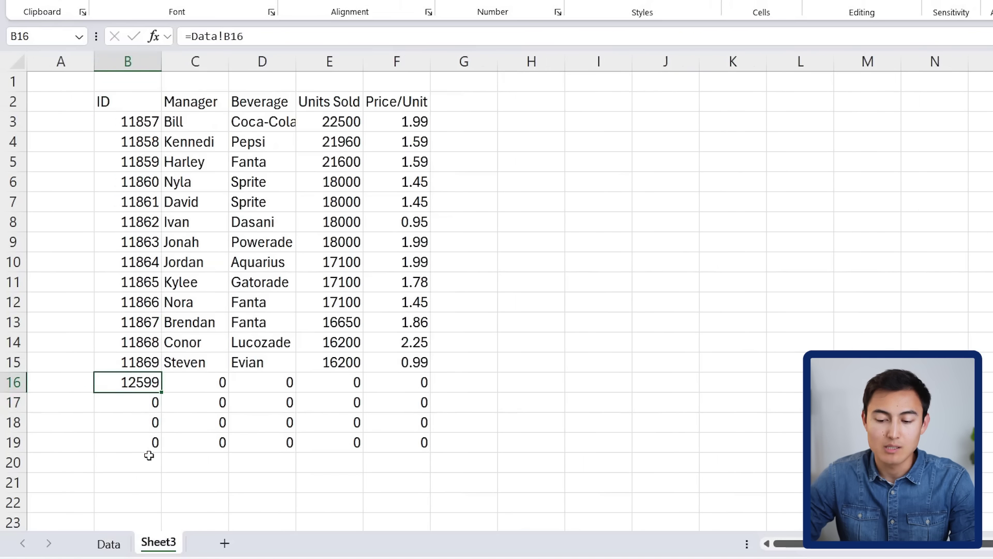
pyautogui.press('Down')
pyautogui.press('Right')
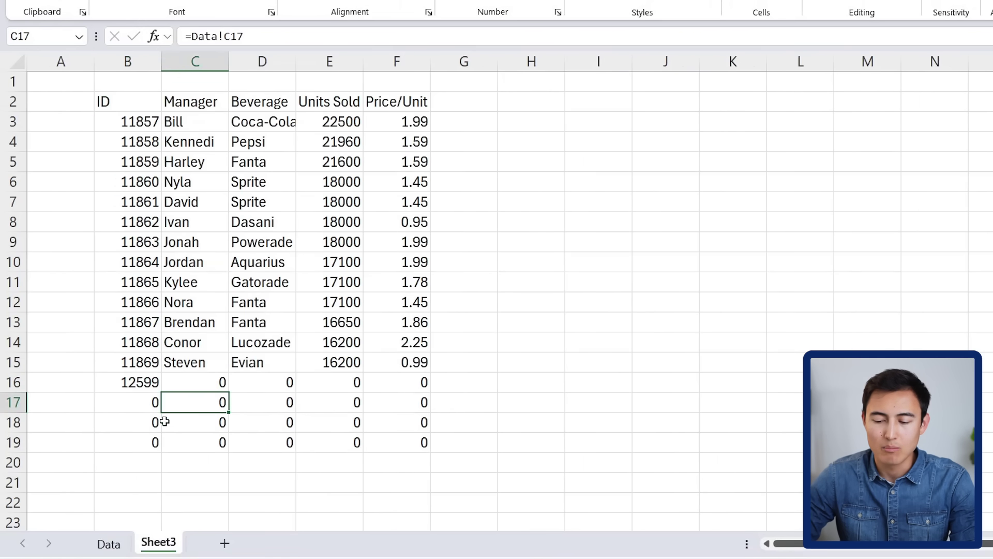
# - Rewrite Sheet3's B2 as =IF(Data!B2="","",Data!B2) so an empty source cell shows blank
pyautogui.click(130, 109)
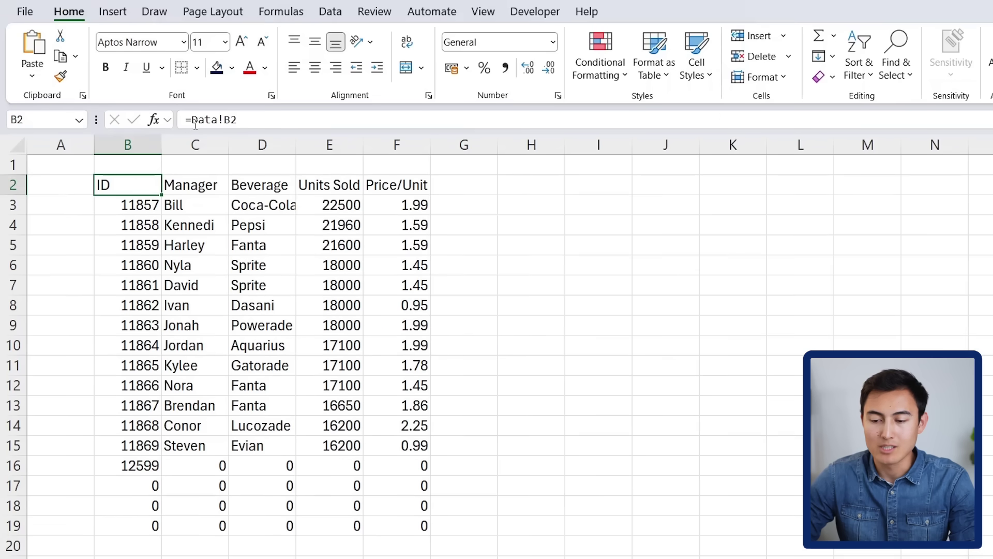
pyautogui.click(195, 123)
pyautogui.write('if')
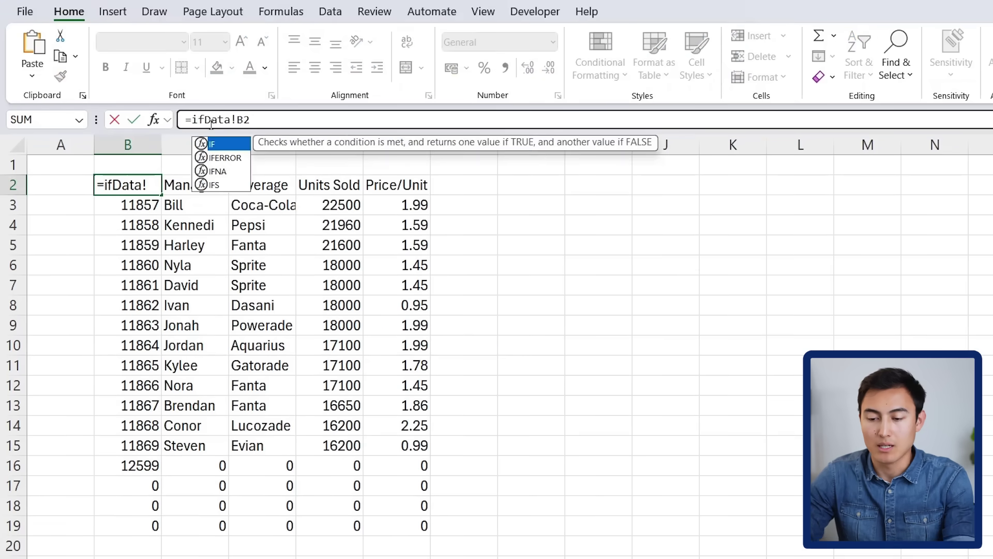
pyautogui.press('Tab')
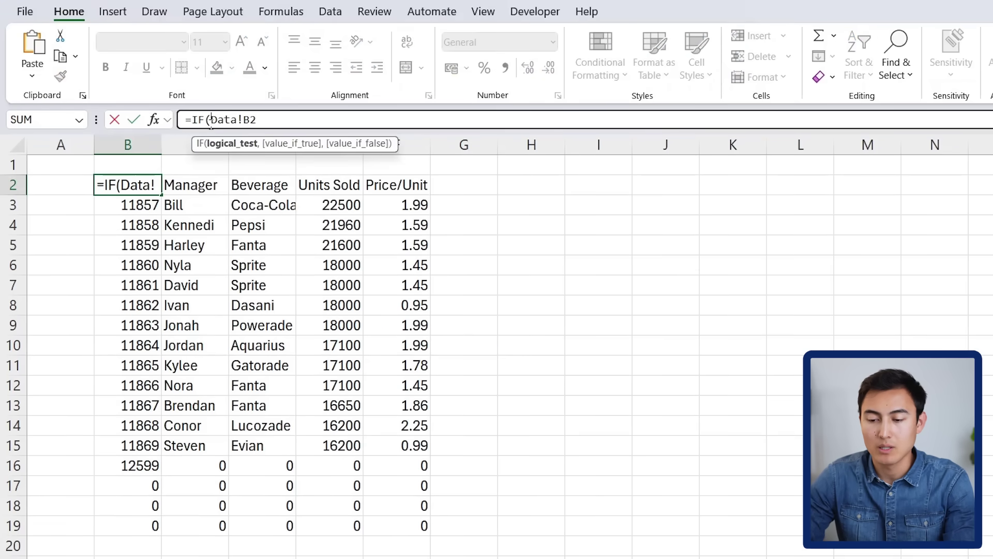
pyautogui.click(286, 119)
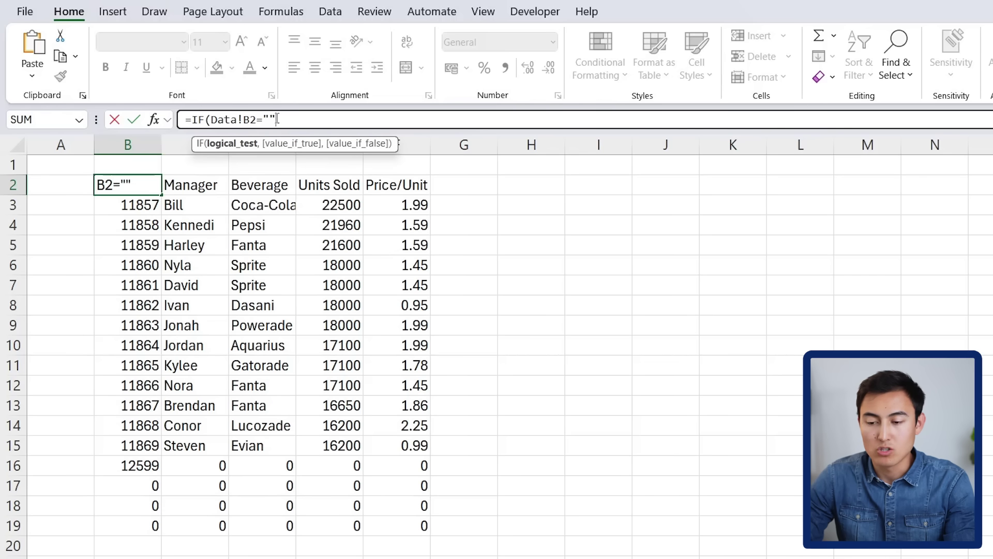
pyautogui.write('="",')
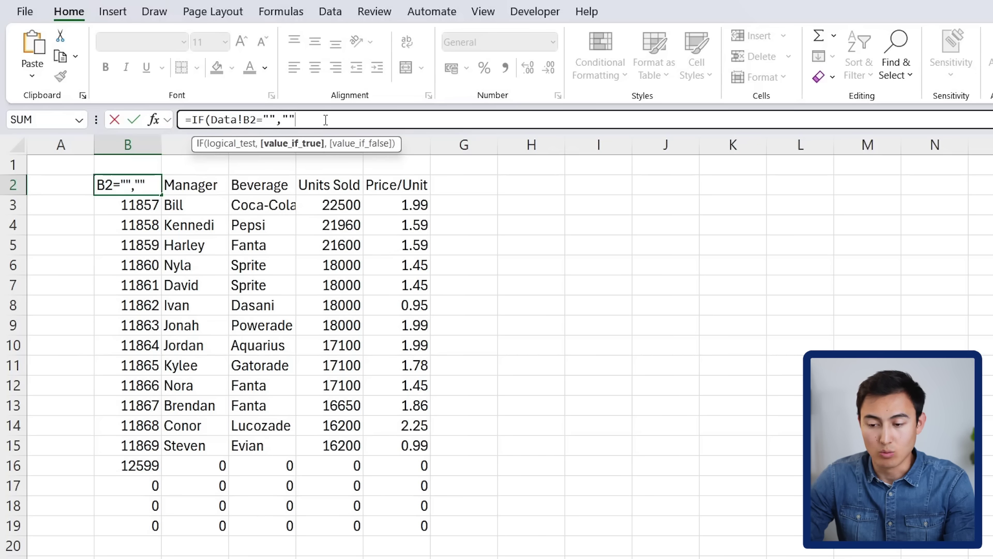
pyautogui.write('"",')
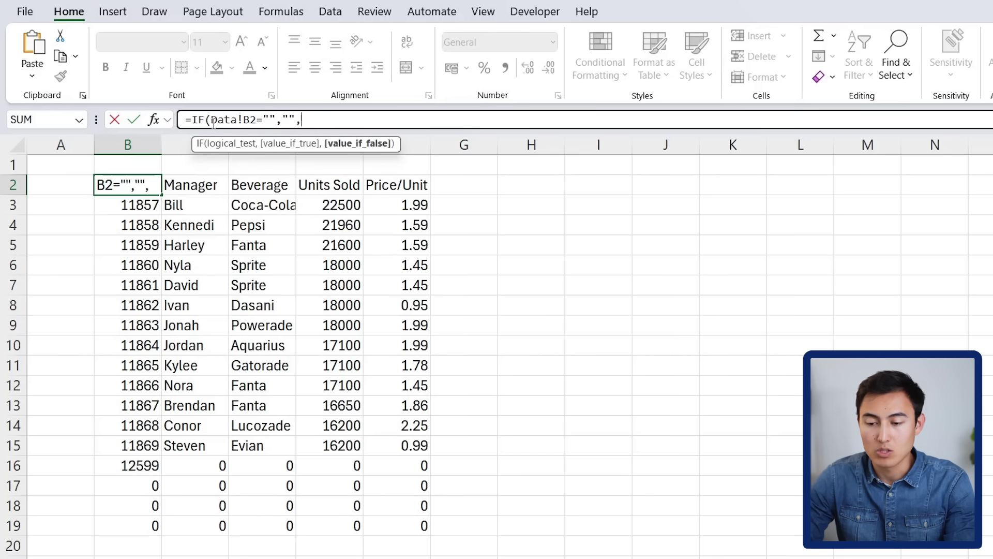
pyautogui.moveTo(211, 120); pyautogui.dragTo(257, 119)
pyautogui.hotkey('ctrl', 'c')
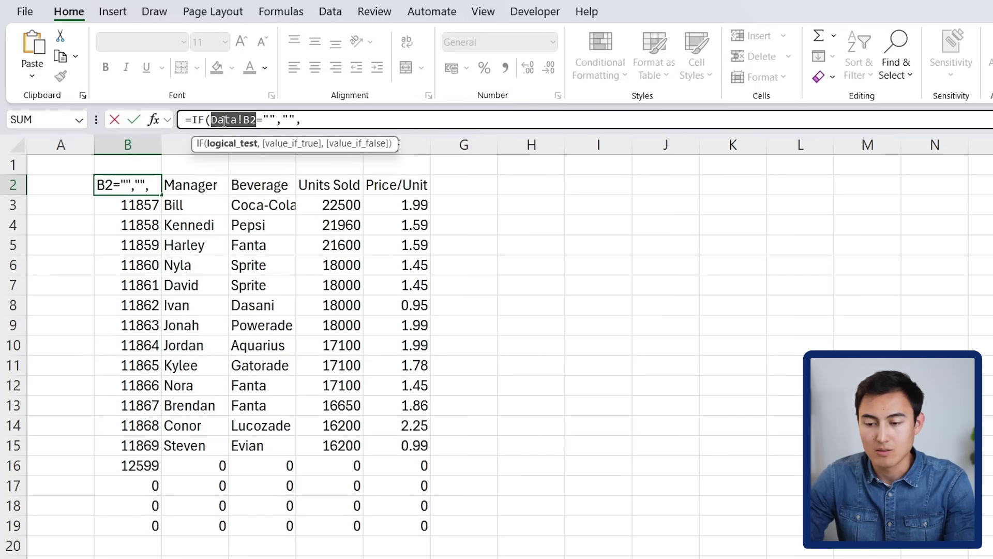
pyautogui.click(348, 121)
pyautogui.hotkey('ctrl', 'v')
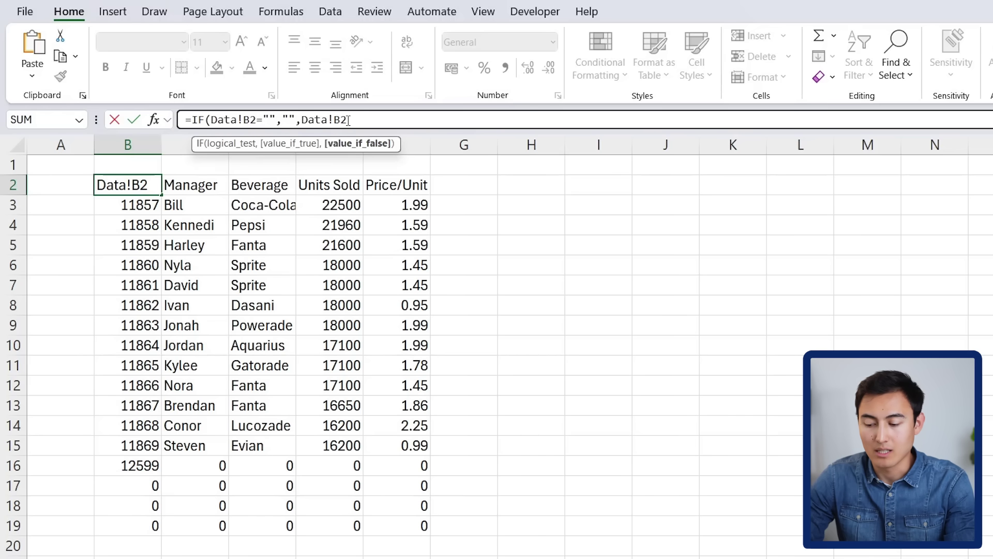
pyautogui.write(')')
pyautogui.press('Return')
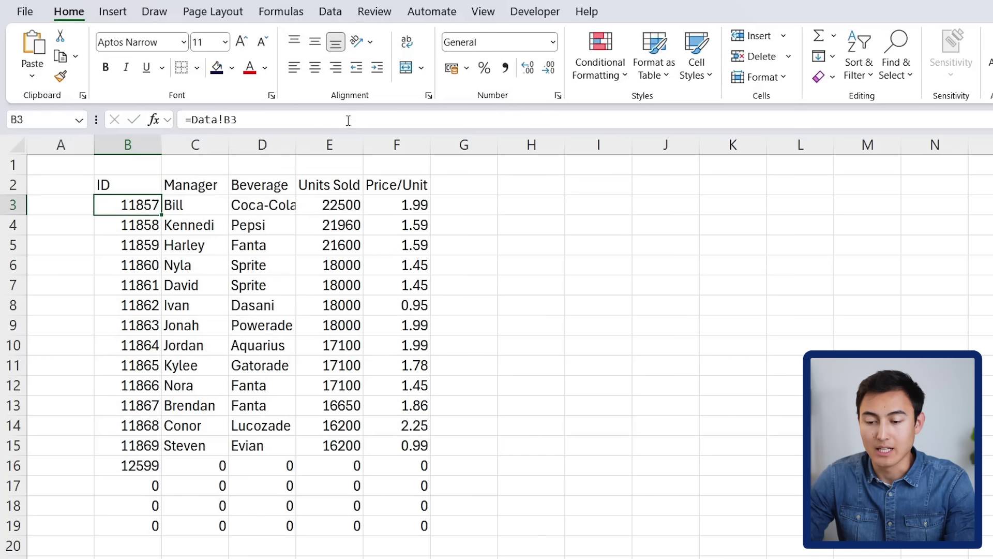
pyautogui.press('Up')
# - Fill the blank-safe IF formula across Sheet3's B2:F19
pyautogui.doubleClick(161, 196)
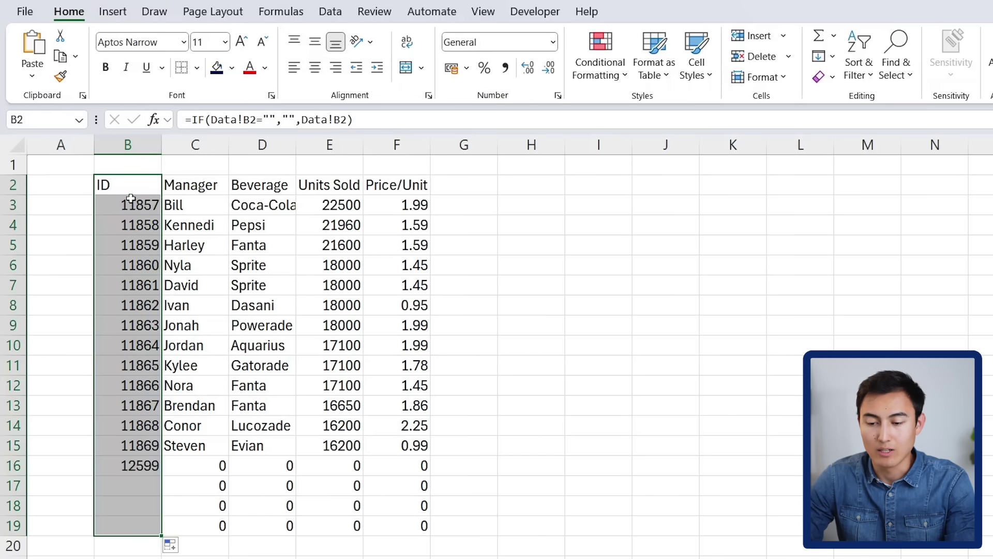
pyautogui.click(139, 183)
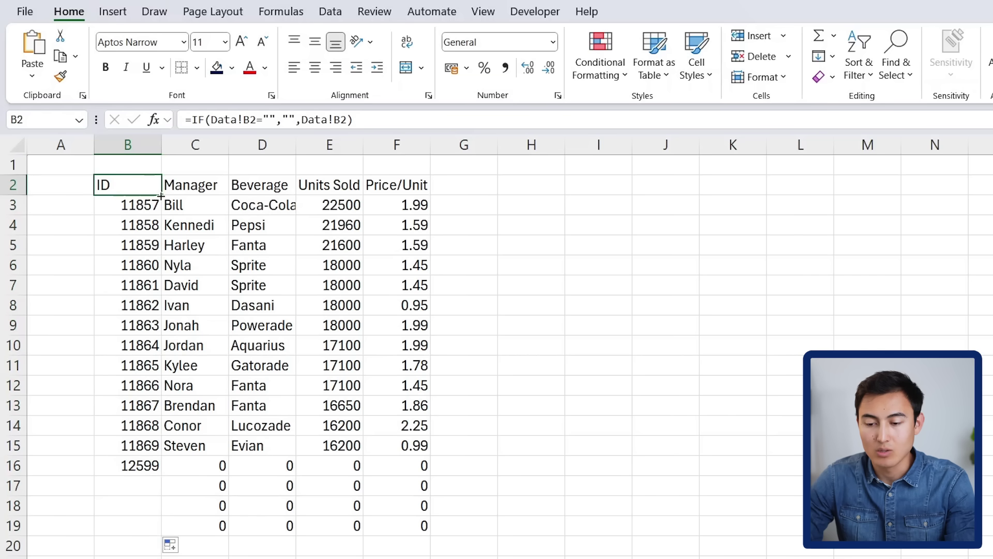
pyautogui.moveTo(161, 196); pyautogui.dragTo(431, 228)
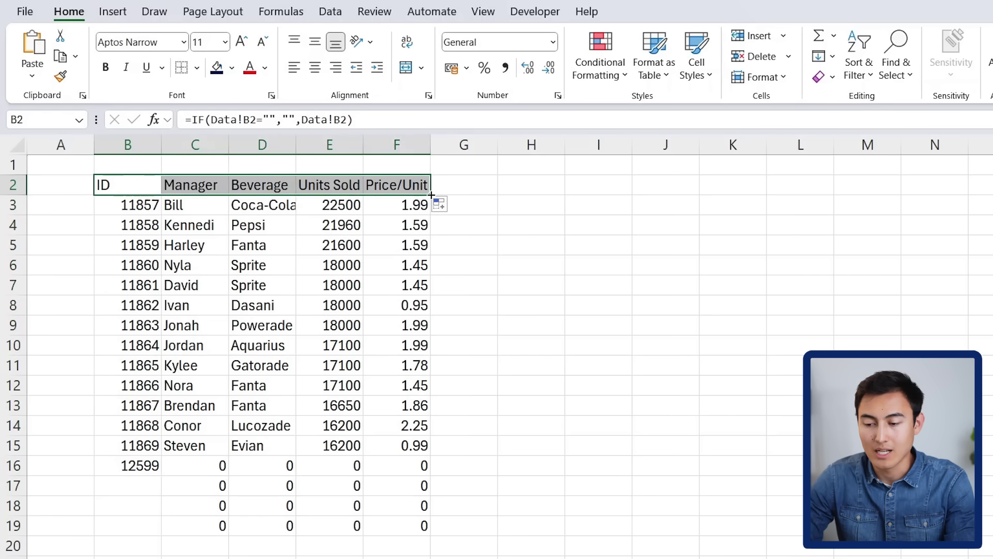
pyautogui.doubleClick(431, 195)
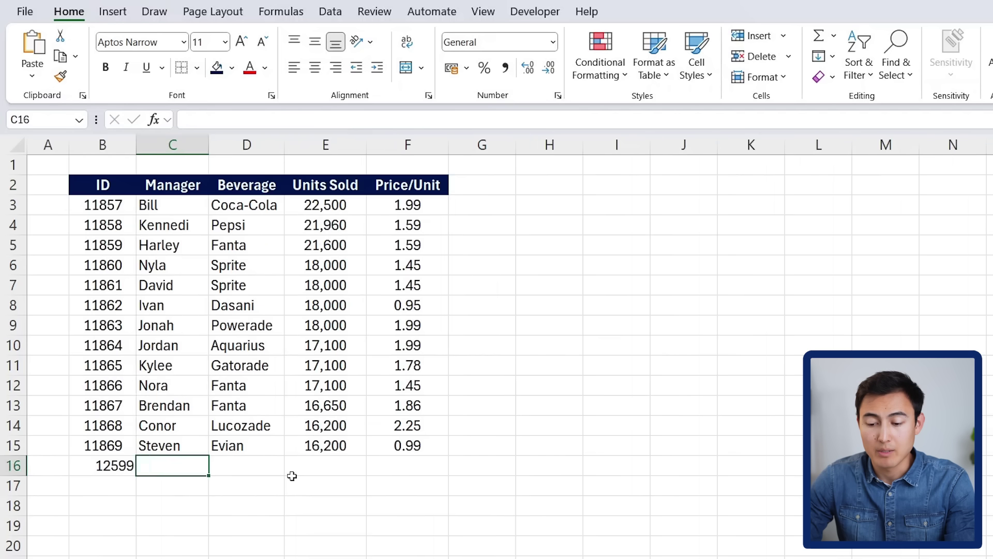
# - Type a manager name for ID 12599 in Data!C16 and start the Beverage entry
pyautogui.write('Mike')
pyautogui.press('Tab')
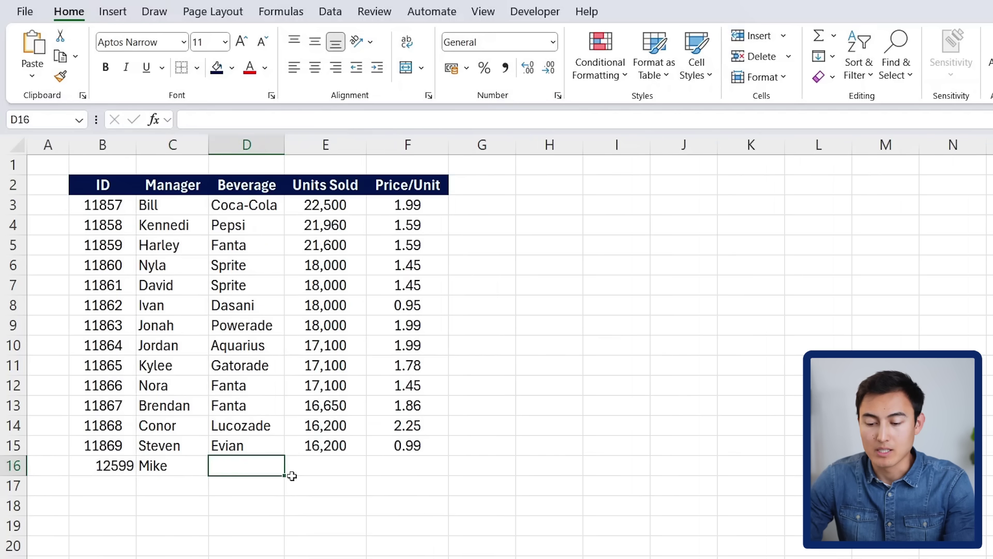
pyautogui.write('E')
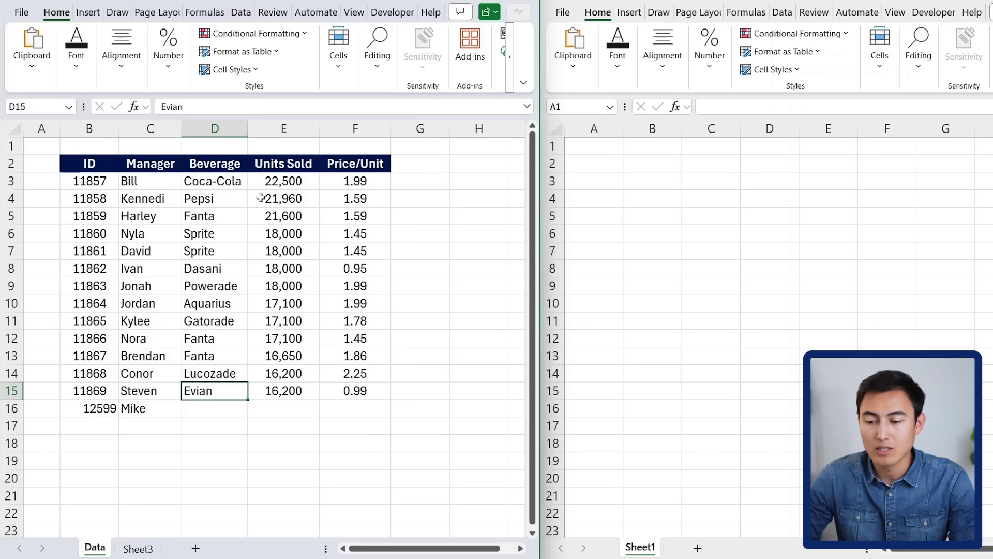
# - Clear the test ID 12599 and its manager from B16:C16 of the Data sheet
pyautogui.click(176, 306)
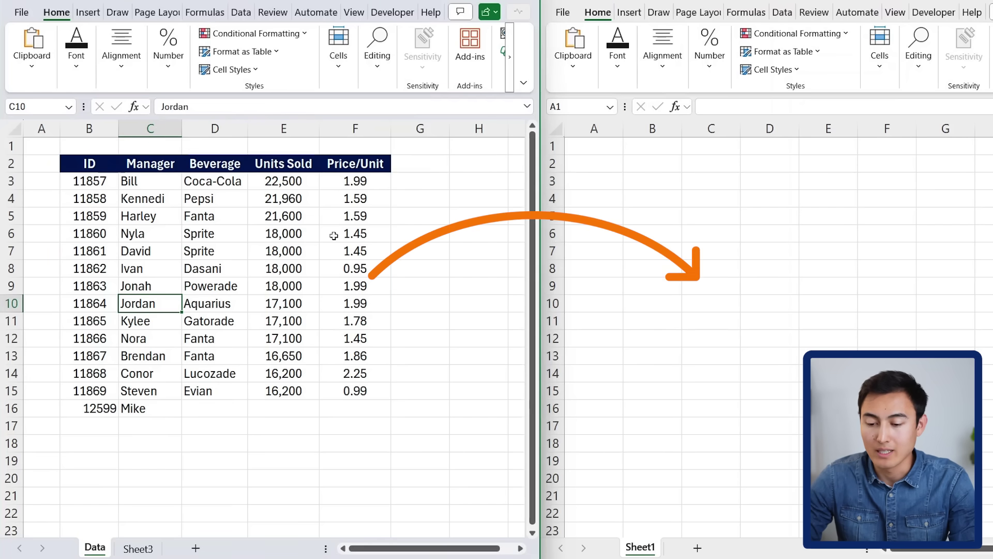
pyautogui.click(87, 411)
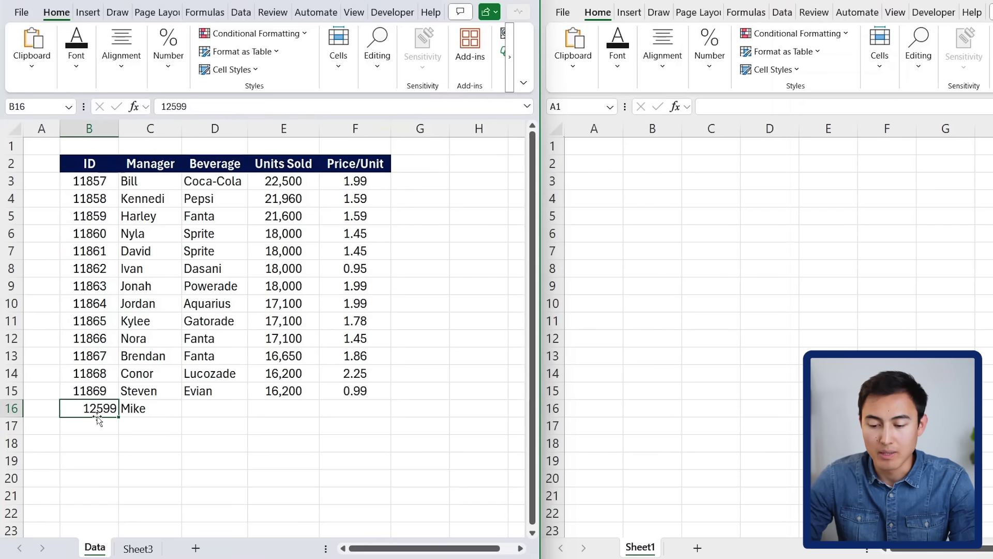
pyautogui.hotkey('shift', 'Right')
pyautogui.press('Delete')
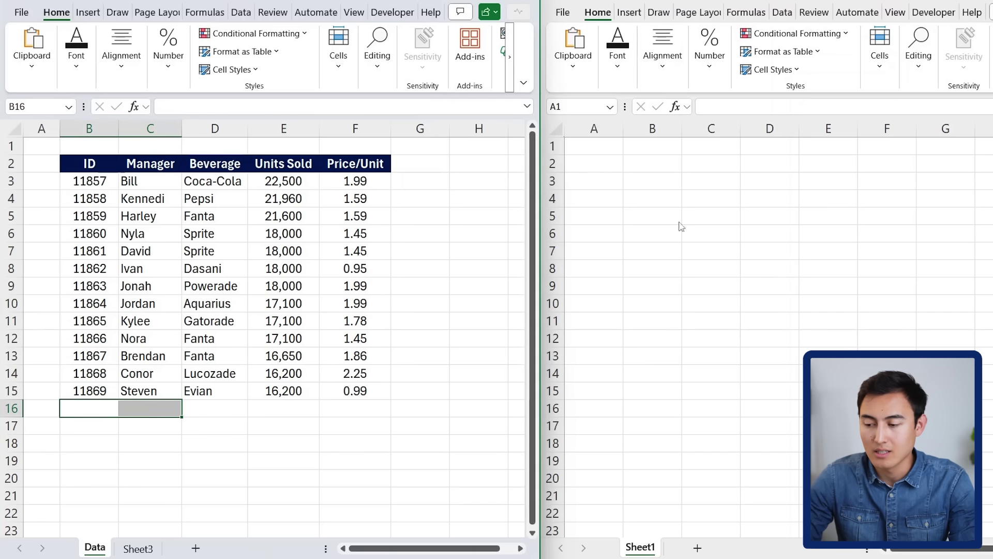
# - Begin a formula with = in B2 of the blank second workbook
pyautogui.click(645, 191)
pyautogui.press('Down')
pyautogui.press('Right')
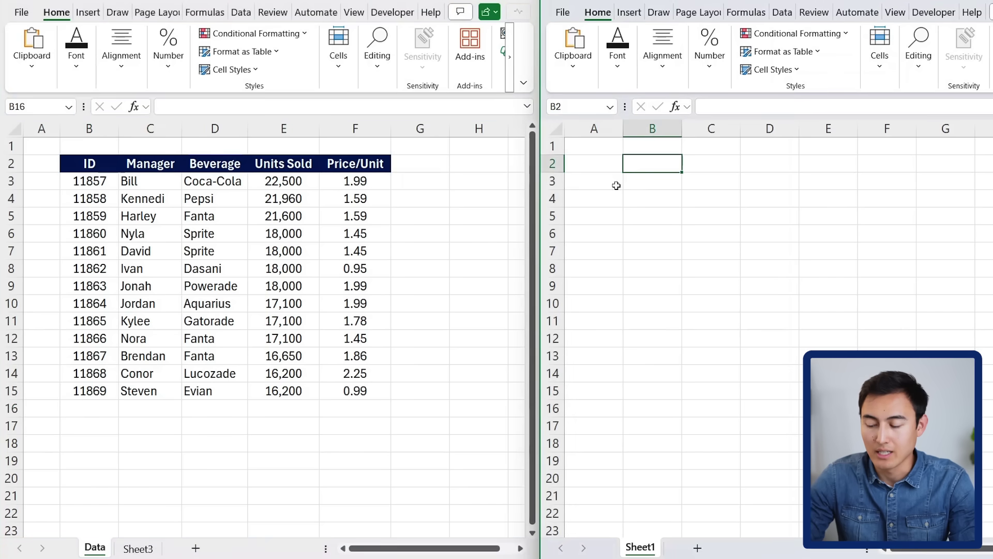
pyautogui.write('=')
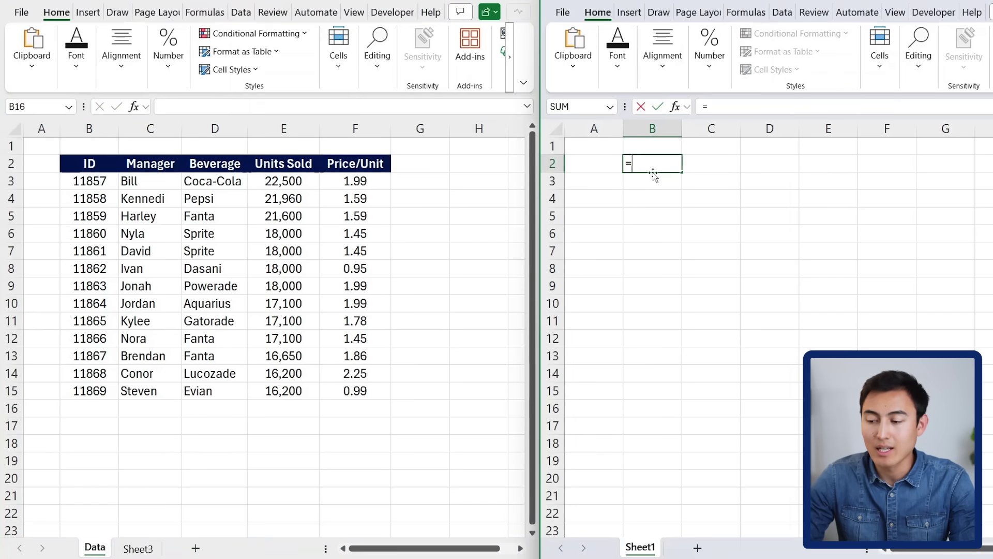
# - Link B2 to [Original.xlsx]Data!B2 and copy the link down to row 12
pyautogui.click(96, 169)
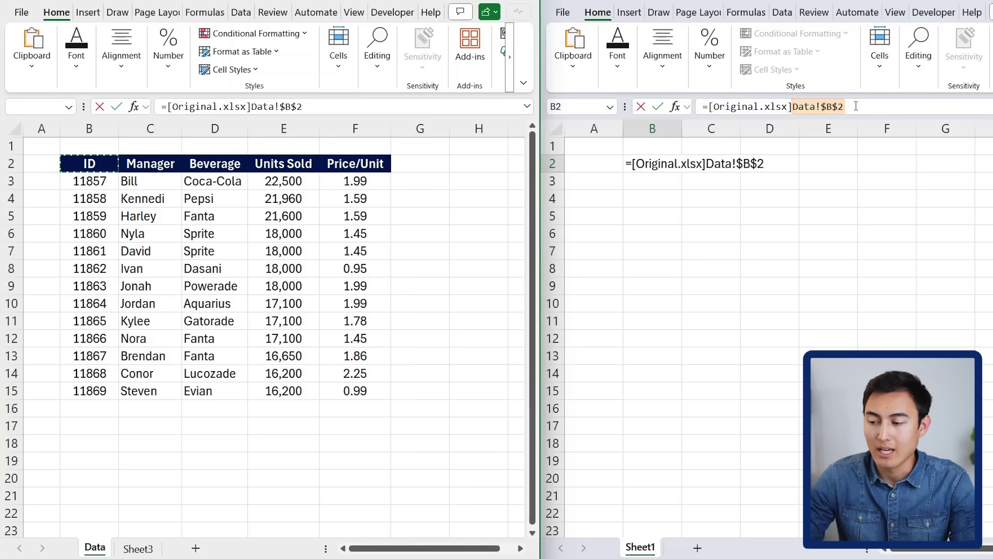
pyautogui.press('Return')
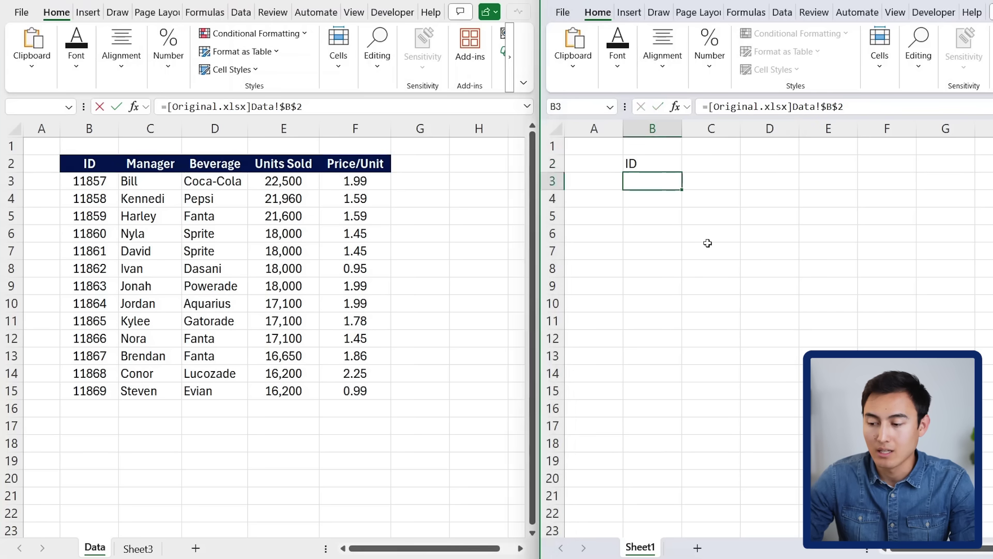
pyautogui.press('Up')
pyautogui.click(683, 175)
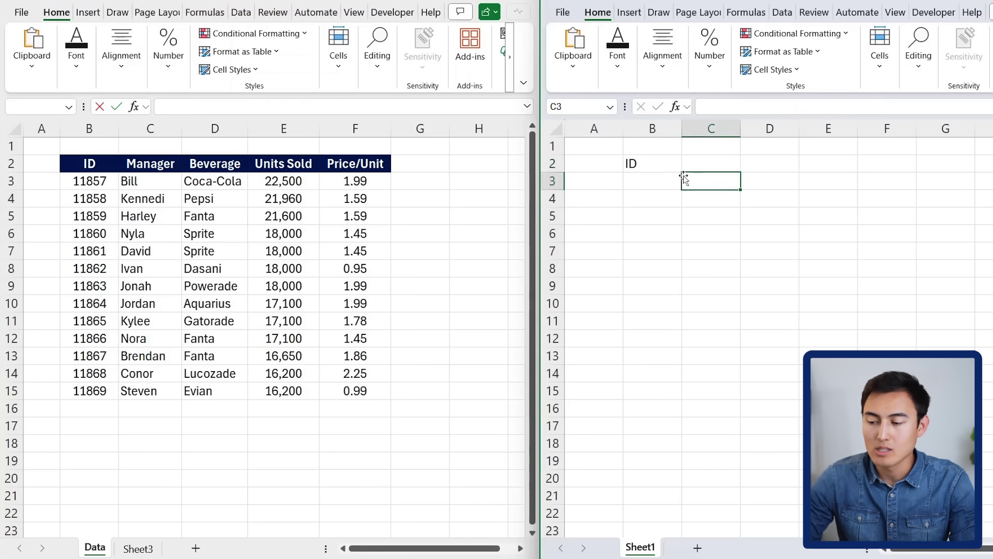
pyautogui.click(679, 169)
pyautogui.moveTo(683, 173); pyautogui.dragTo(679, 340)
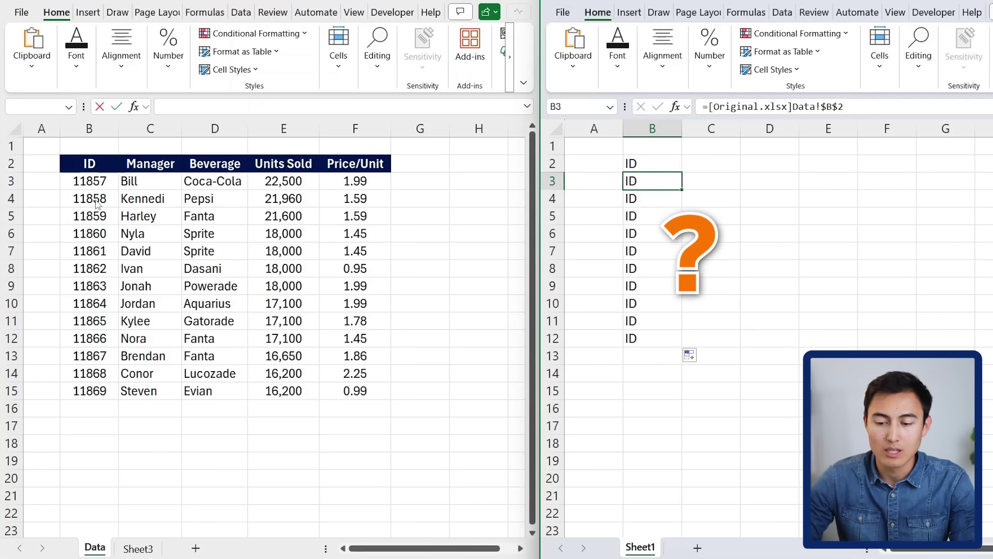
# - Remove the $ signs from B2's external link and fill it across B2:F15
pyautogui.click(669, 163)
pyautogui.doubleClick(670, 162)
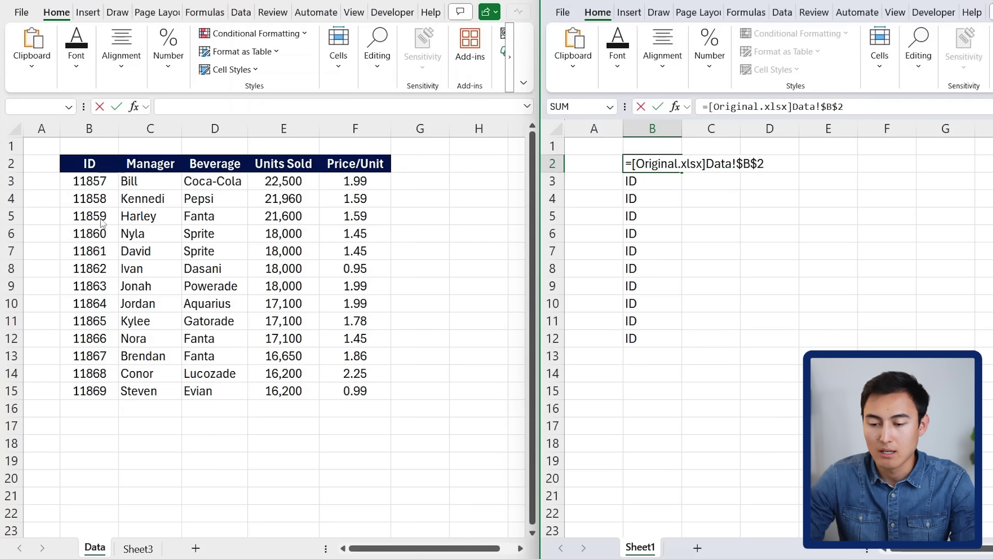
pyautogui.press('BackSpace')
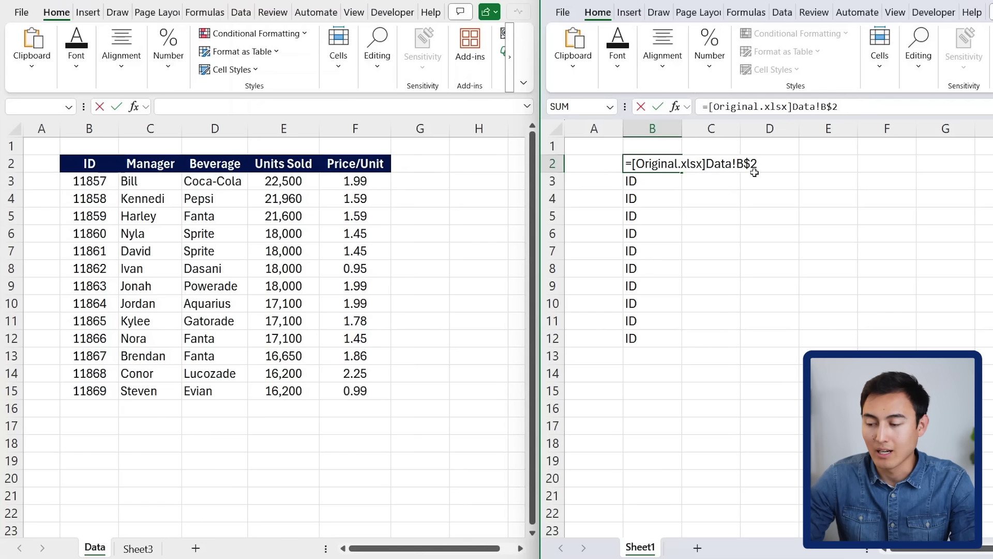
pyautogui.click(752, 164)
pyautogui.press('BackSpace')
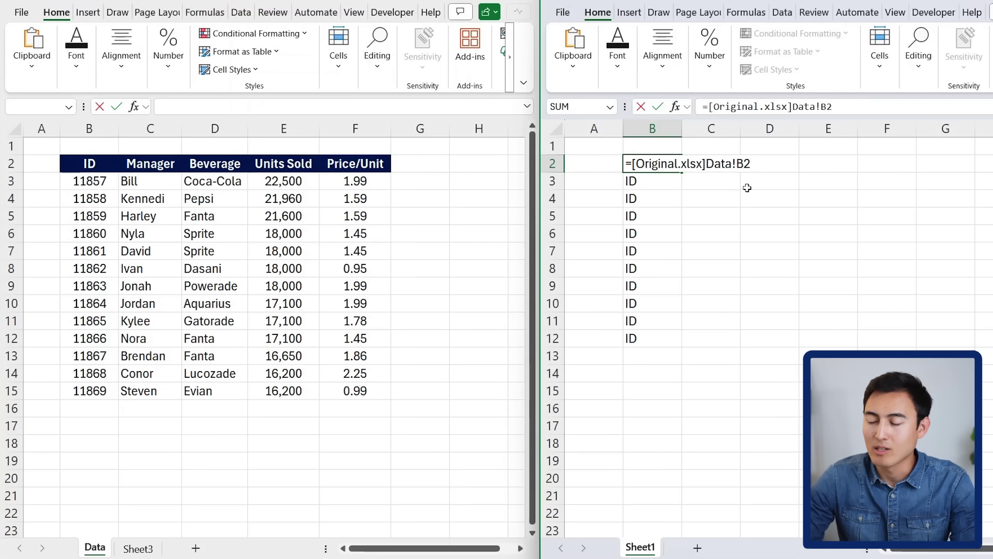
pyautogui.press('Return')
pyautogui.click(670, 166)
pyautogui.moveTo(685, 172); pyautogui.dragTo(911, 387)
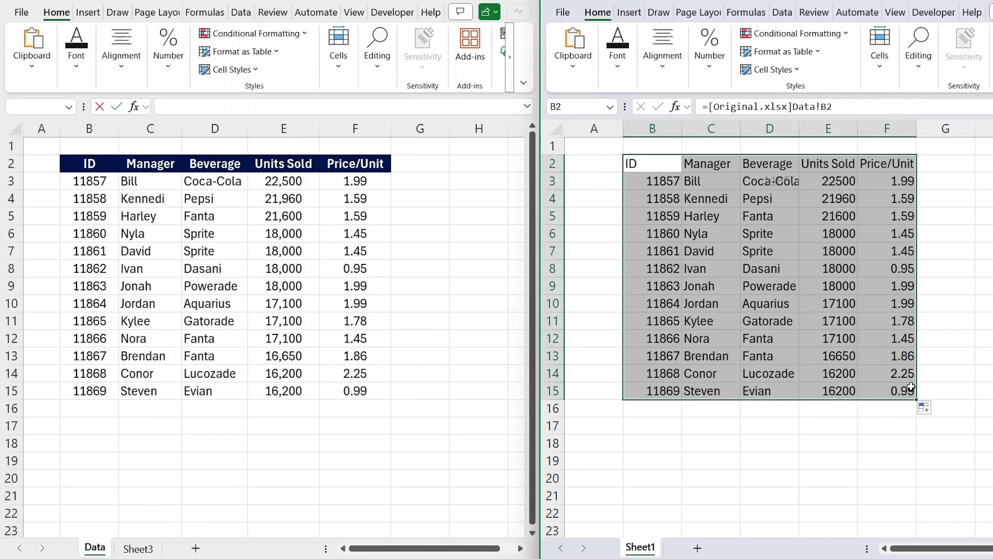
pyautogui.press('Down')
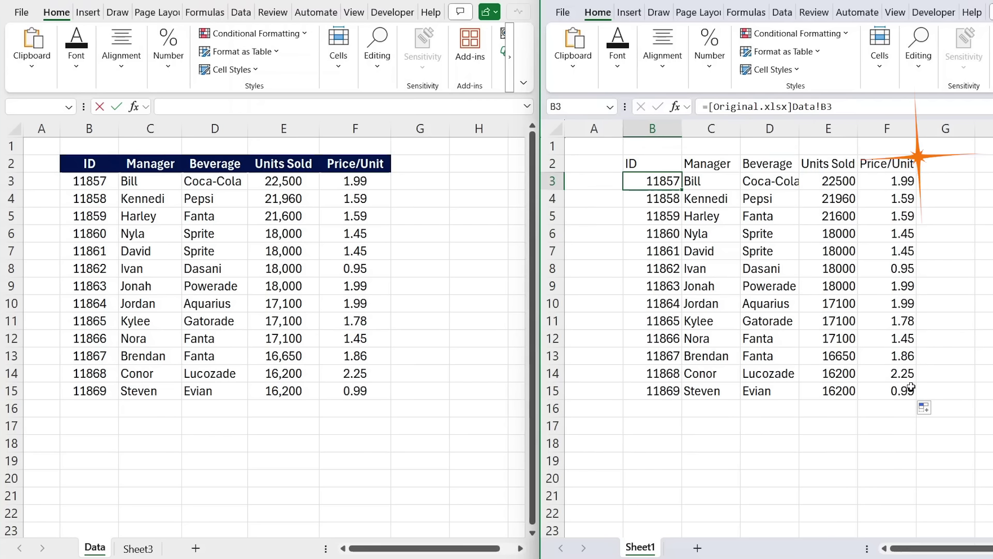
# - Rewrite B2 as =IF([Original.xlsx]Data!B2="","",[Original.xlsx]Data!B2)
pyautogui.press('Up')
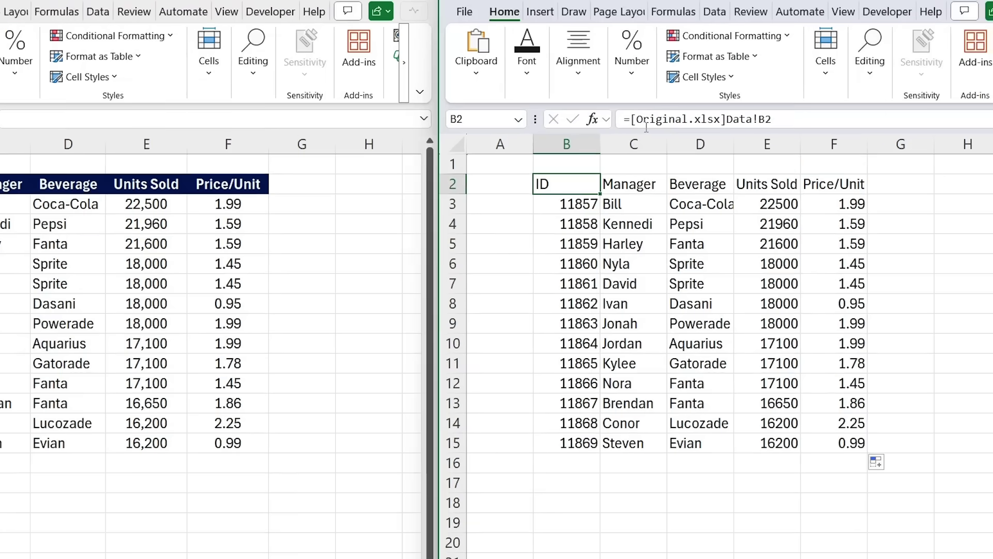
pyautogui.click(707, 109)
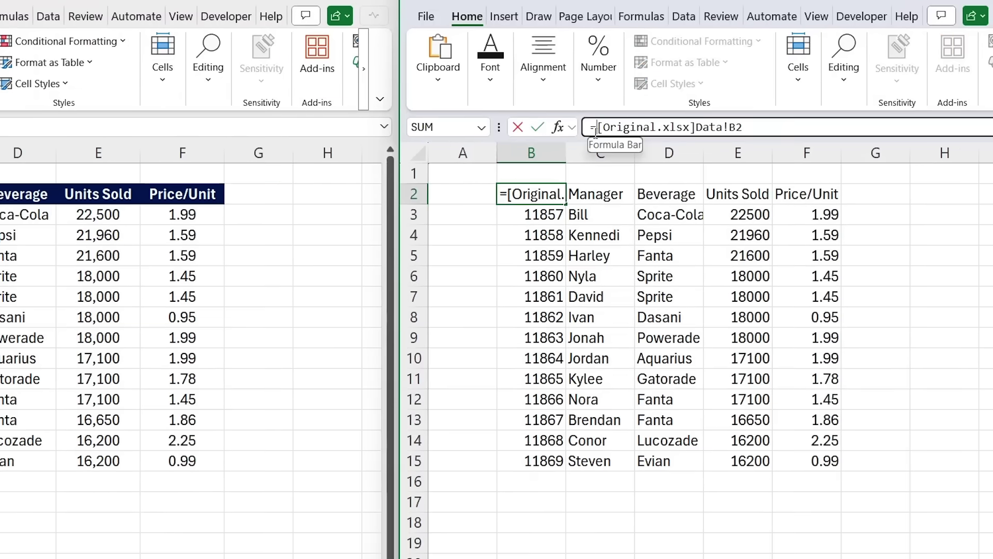
pyautogui.write('IF(')
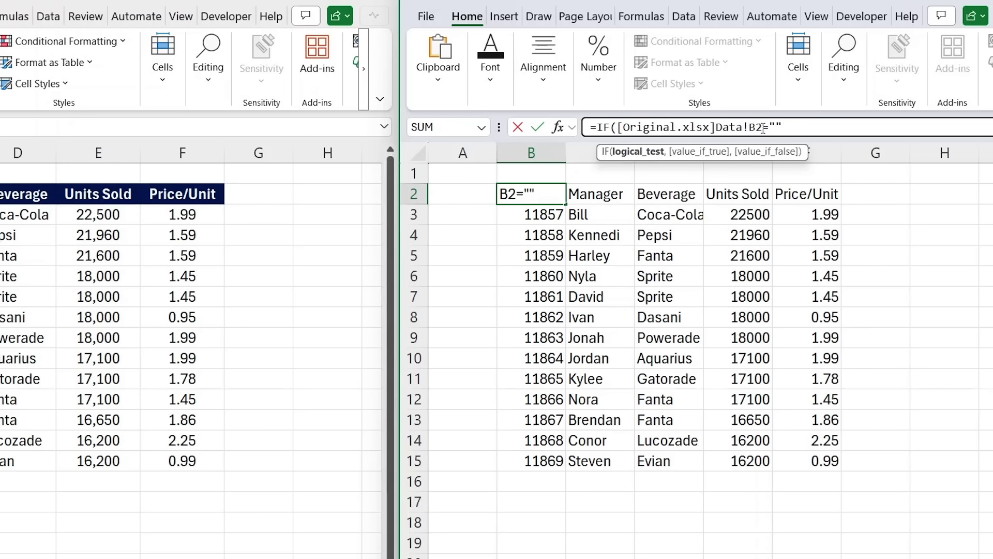
pyautogui.write('="",')
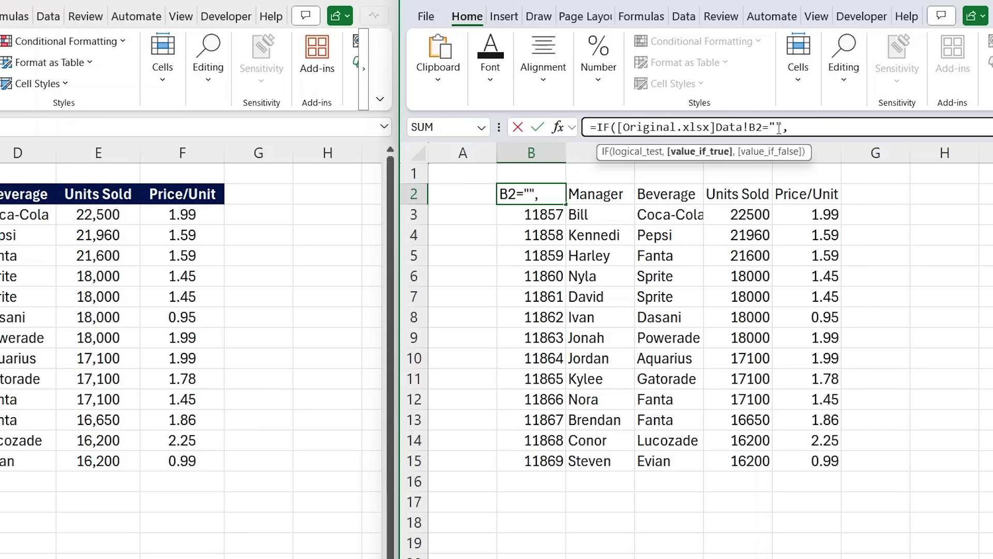
pyautogui.write('"",')
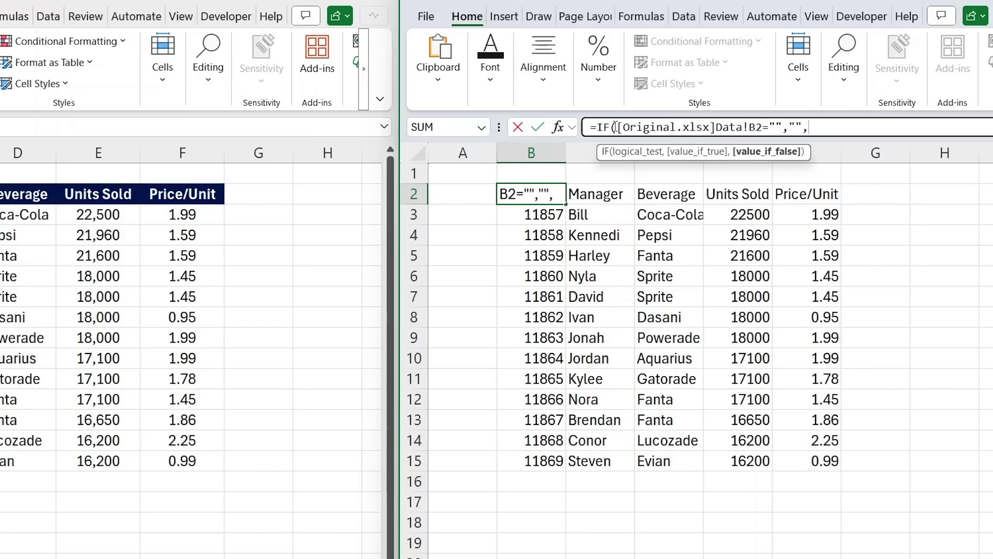
pyautogui.moveTo(618, 127); pyautogui.dragTo(763, 120)
pyautogui.hotkey('ctrl', 'c')
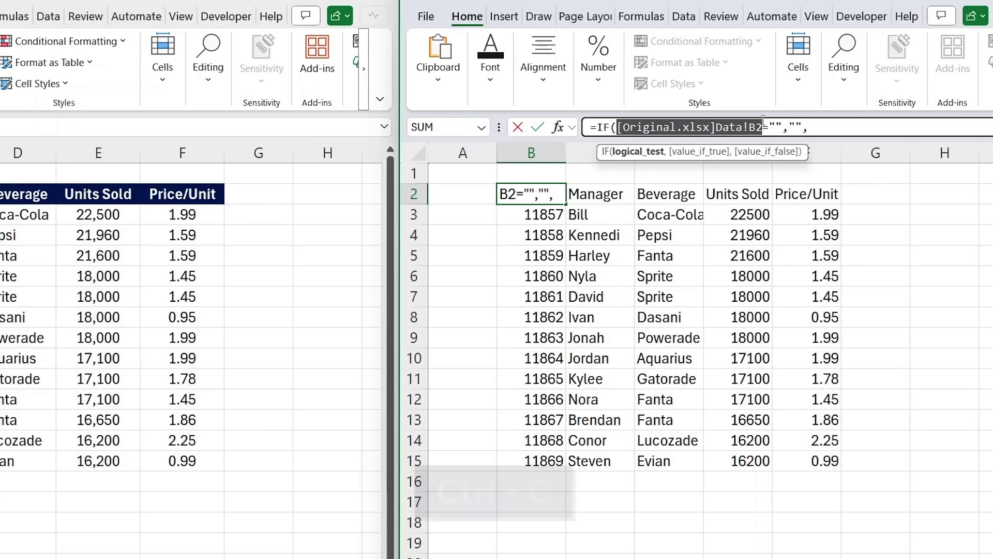
pyautogui.click(835, 129)
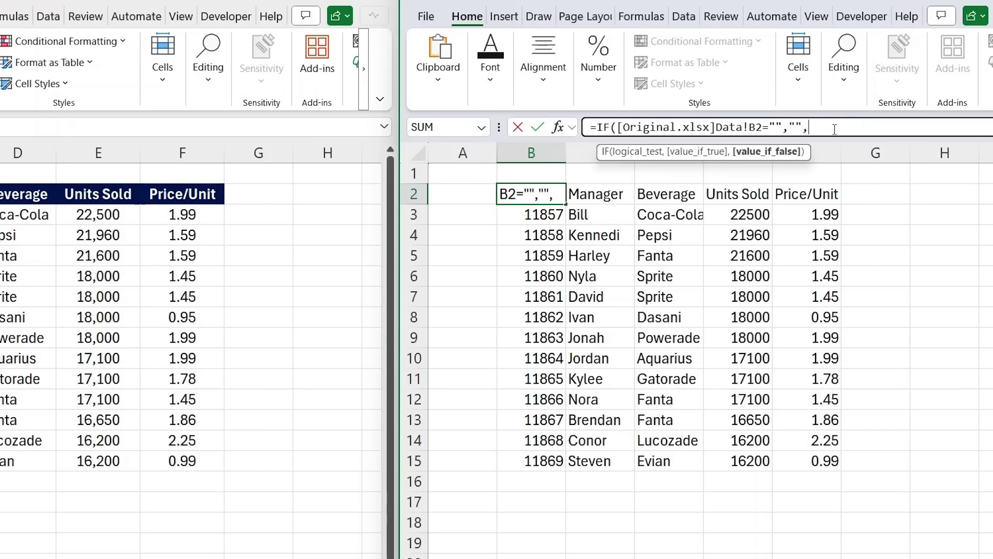
pyautogui.hotkey('ctrl', 'v')
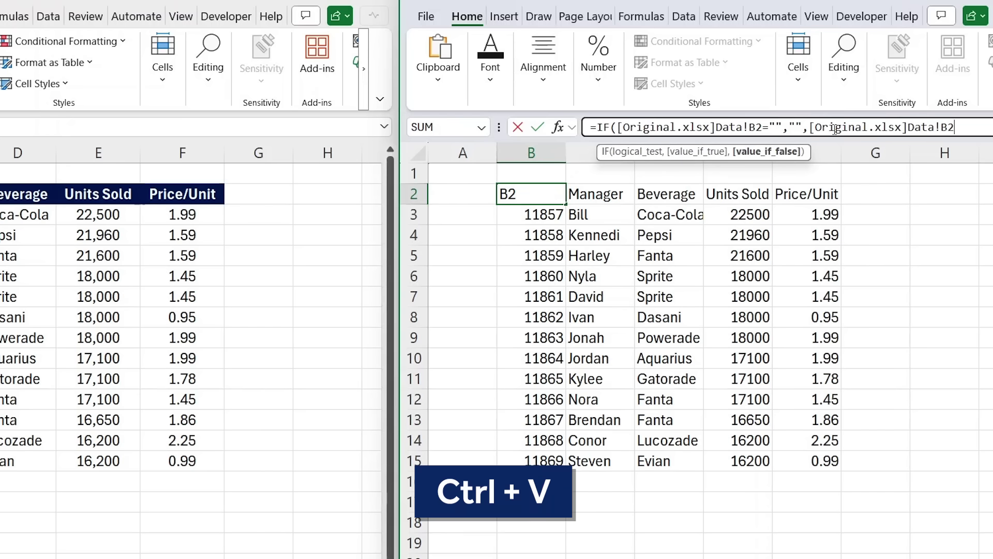
pyautogui.write(')')
pyautogui.press('Return')
# - Fill the blank-safe IF formula across B2:F17 of the second workbook
pyautogui.click(504, 191)
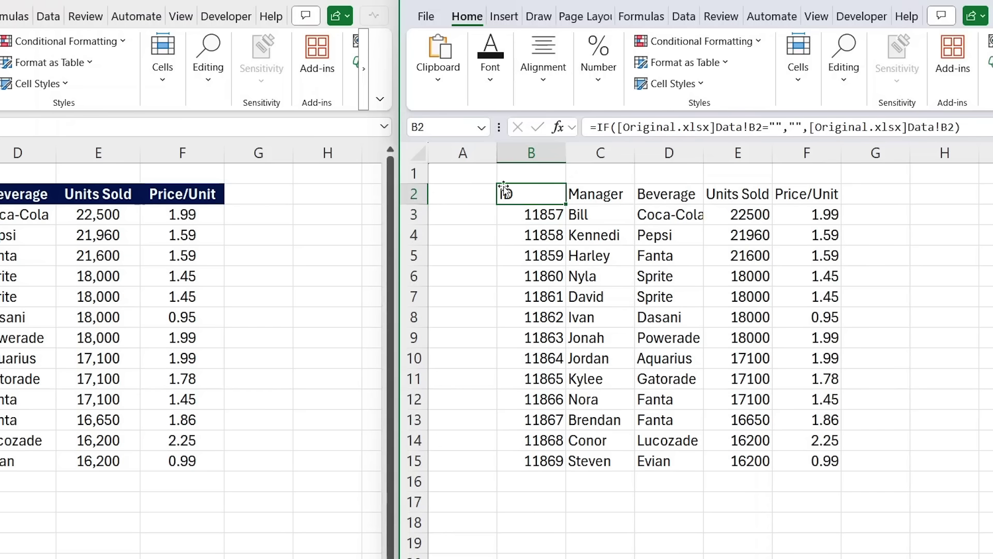
pyautogui.moveTo(566, 205); pyautogui.dragTo(843, 512)
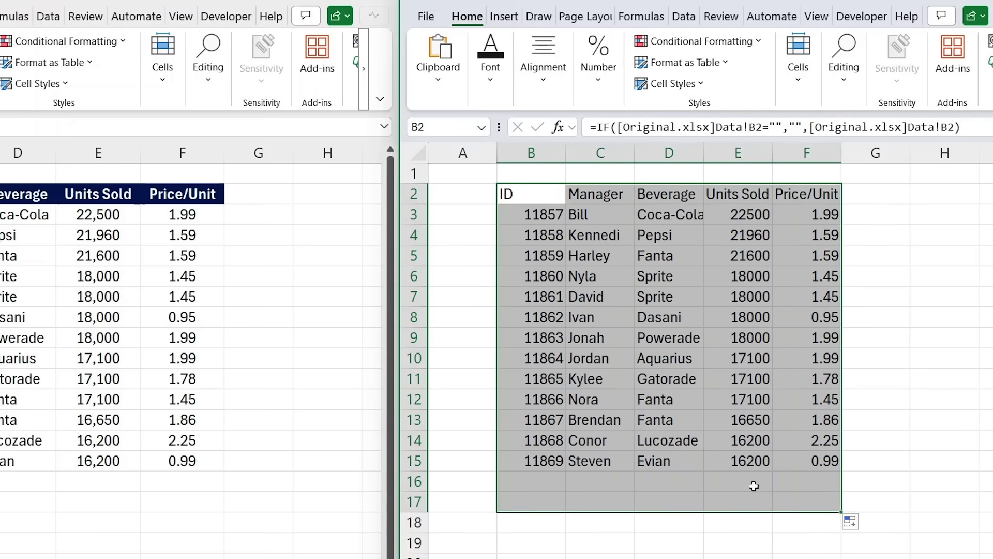
pyautogui.press('Down')
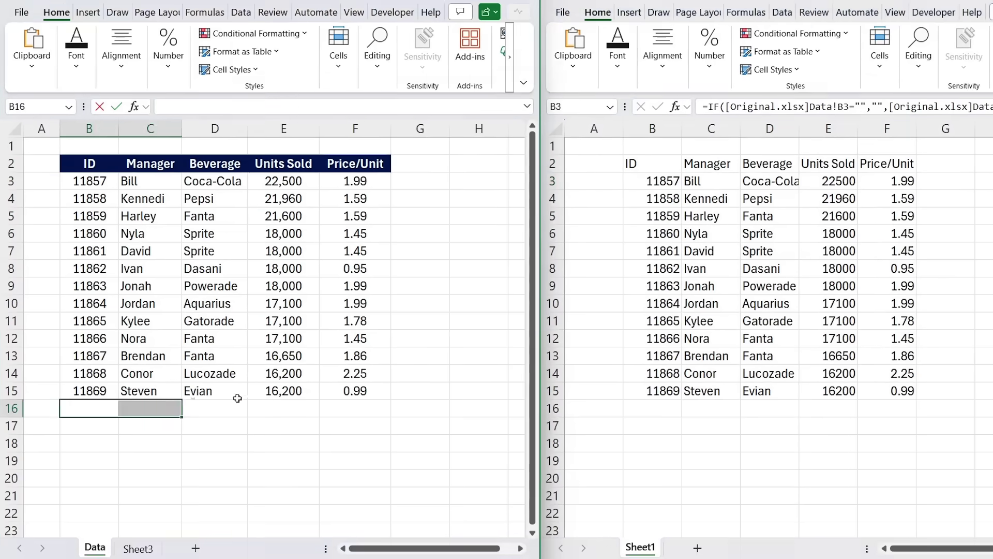
# - Enter beverage Fanta with 2555 units sold in row 16 of the original Data sheet
pyautogui.click(160, 406)
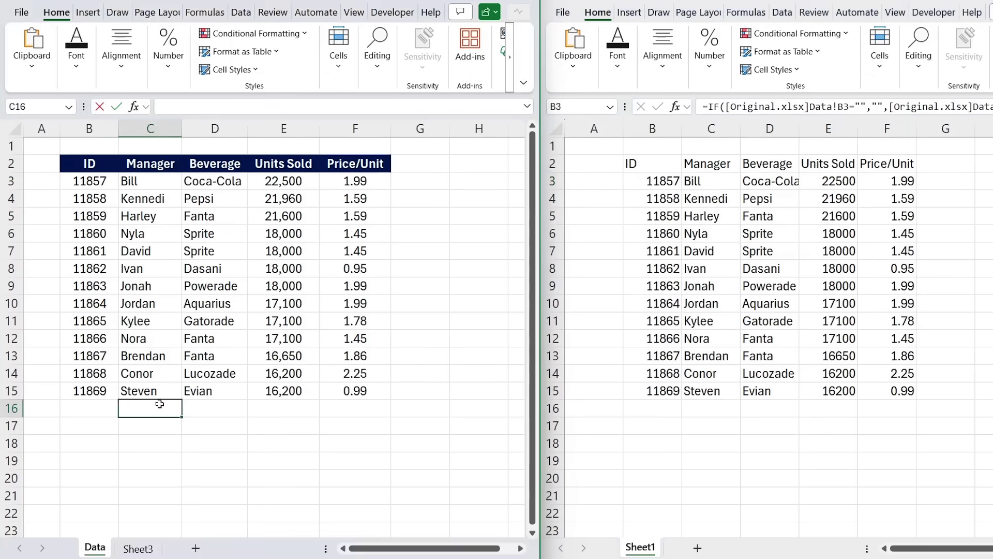
pyautogui.press('Right')
pyautogui.write('Fanta')
pyautogui.press('Return')
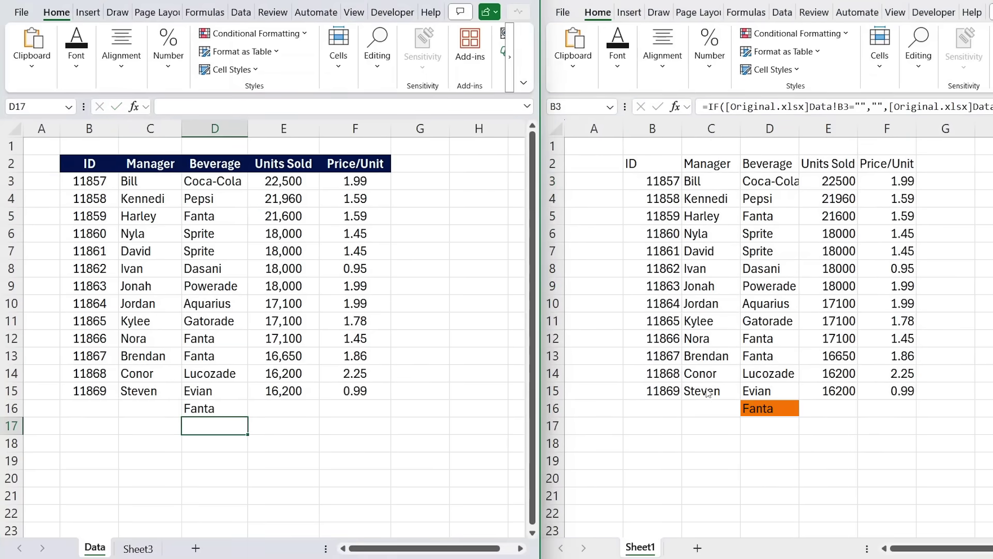
pyautogui.press('Up')
pyautogui.press('Right')
pyautogui.write('2555')
pyautogui.press('Return')
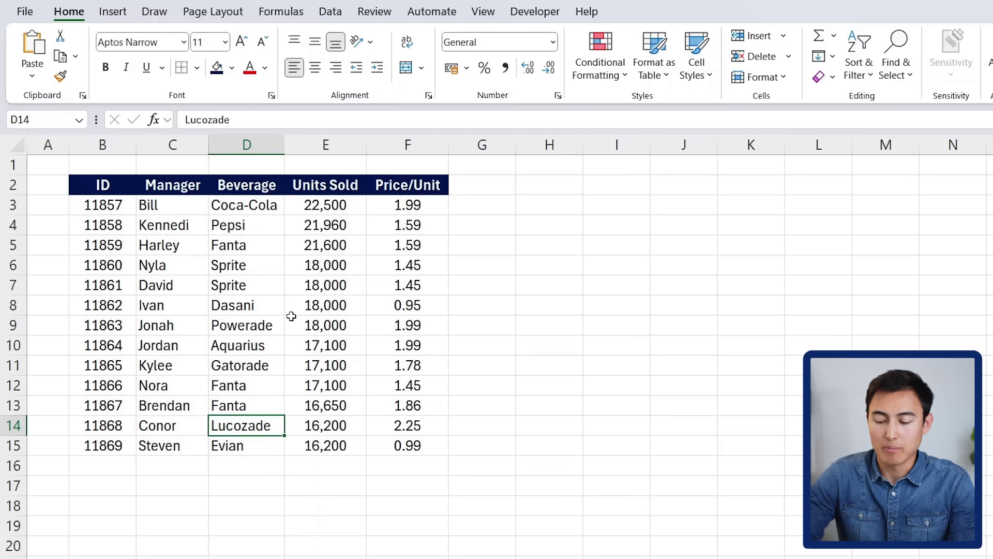
# - Convert the Data sheet's B2:F15 into a table with headers, keeping the name Table2
pyautogui.hotkey('ctrl', 't')
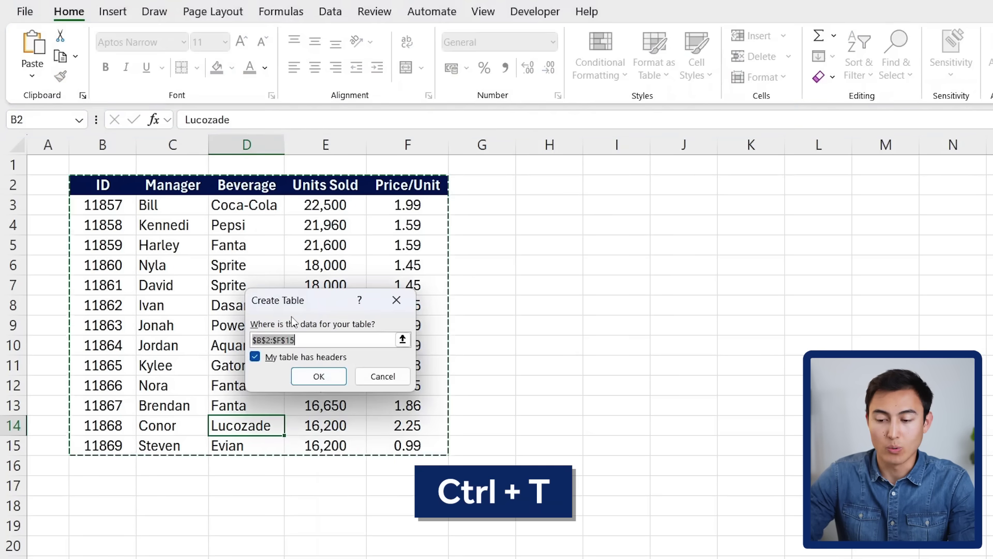
pyautogui.click(317, 377)
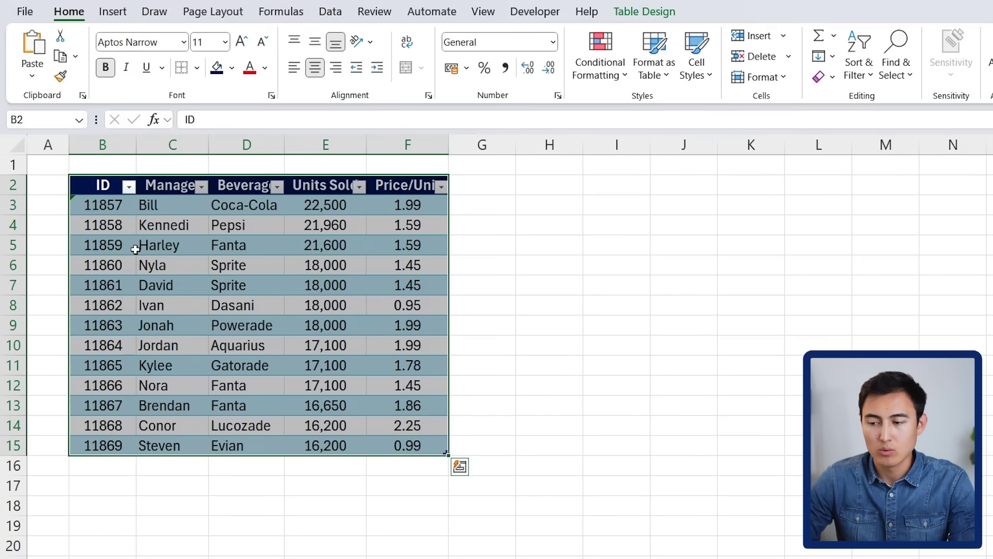
pyautogui.click(642, 12)
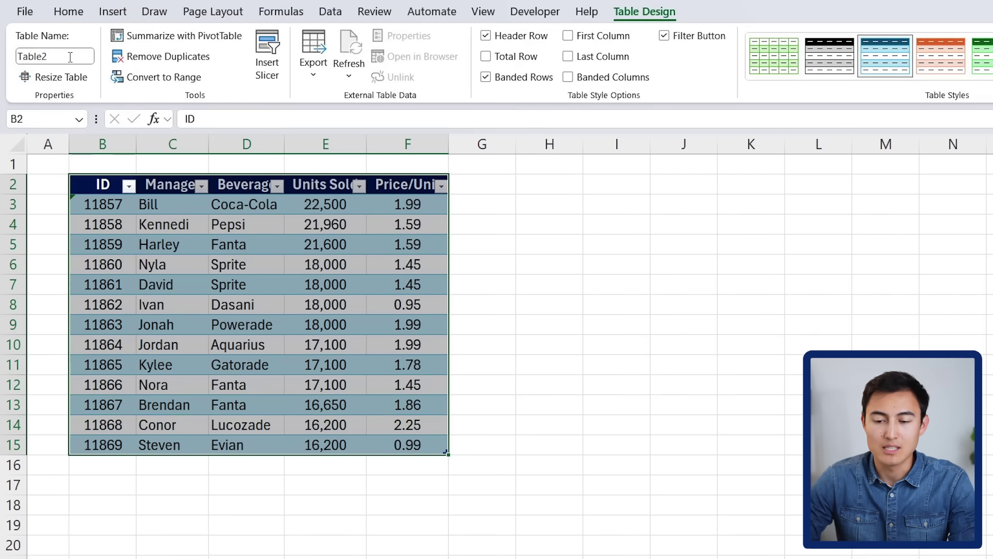
pyautogui.click(70, 57)
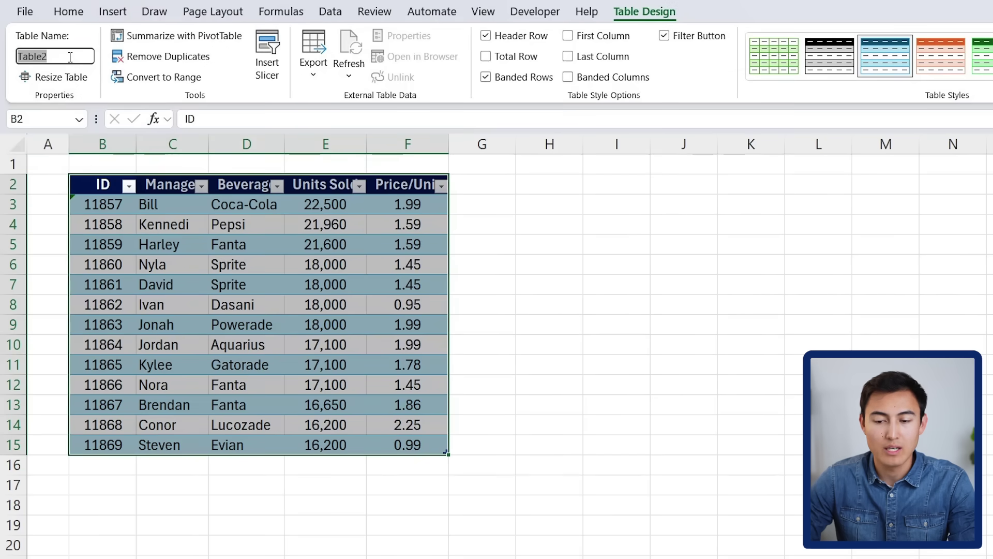
pyautogui.press('Escape')
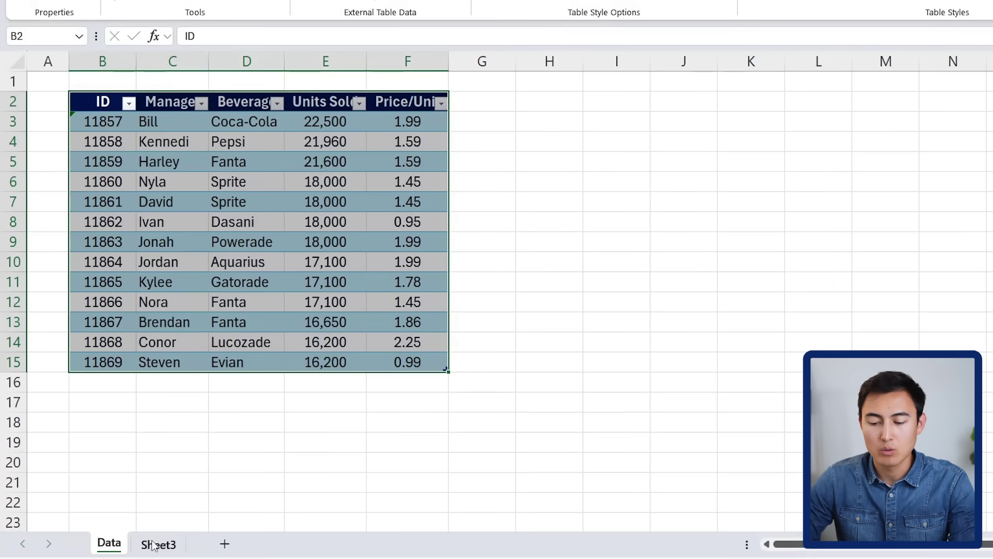
# - On Sheet3, enter =Table2[#All] in B2 to spill the whole table with headers
pyautogui.click(155, 544)
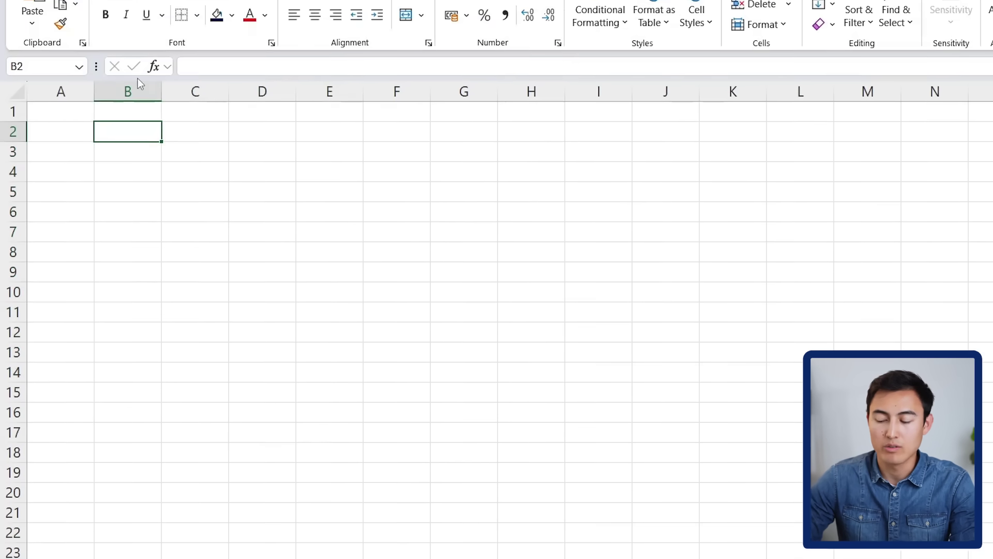
pyautogui.press('F2')
pyautogui.write('=')
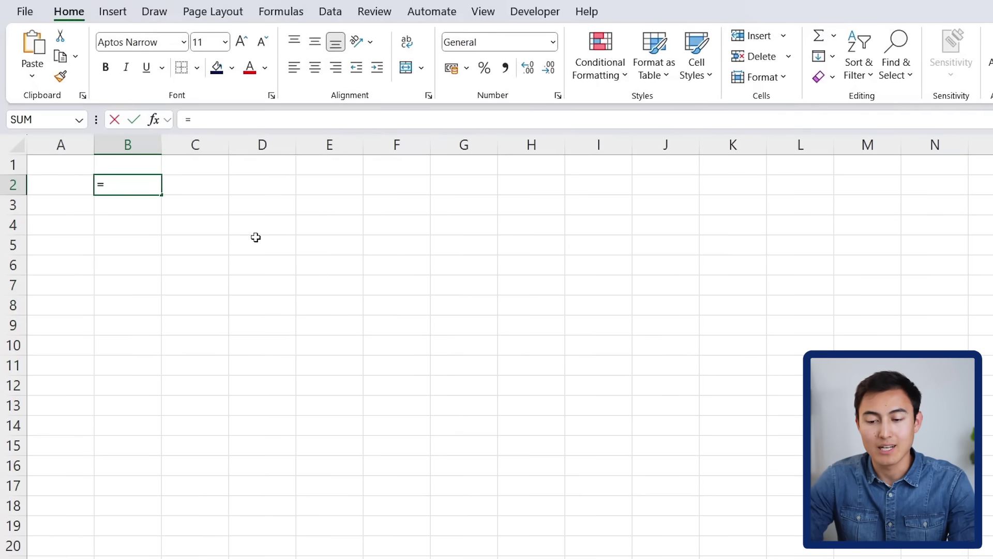
pyautogui.write('table')
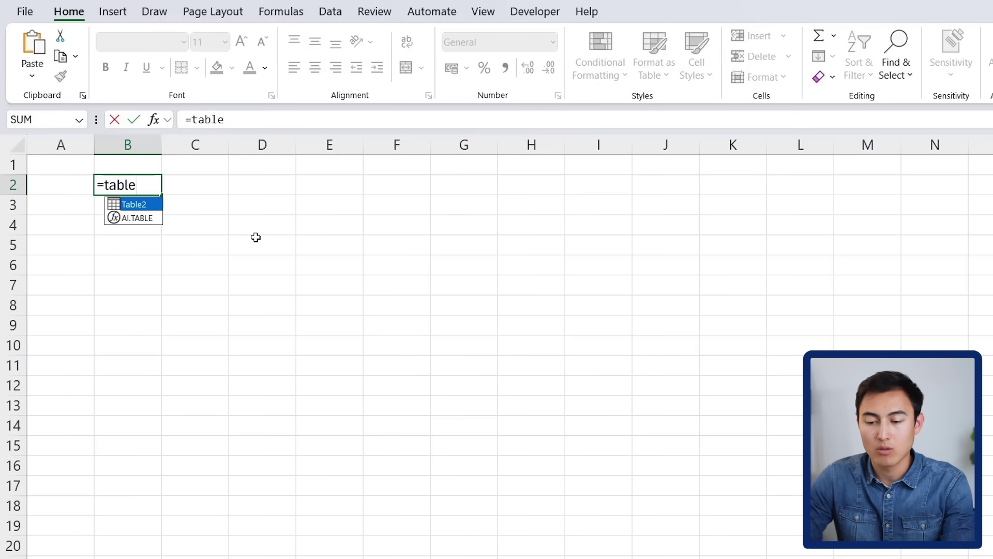
pyautogui.doubleClick(153, 208)
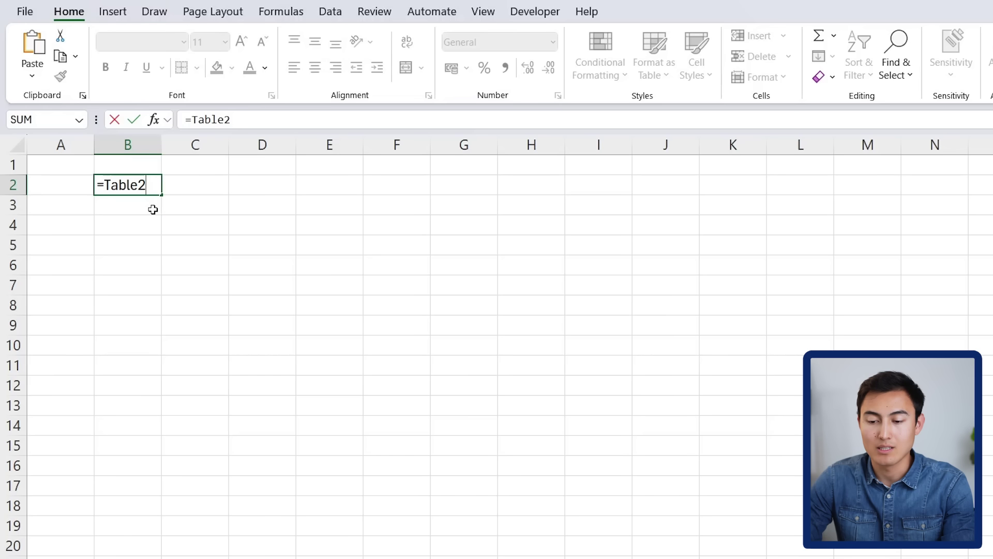
pyautogui.write('[')
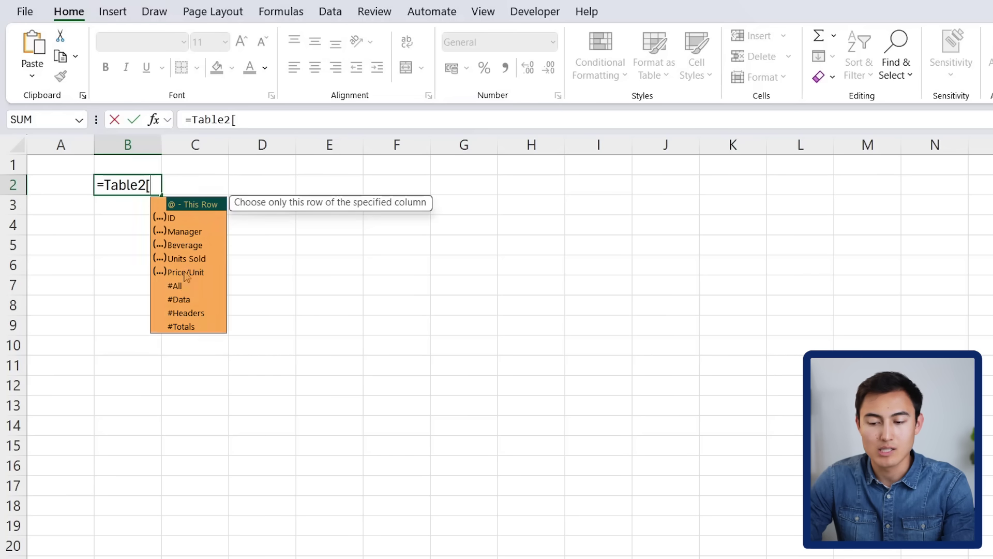
pyautogui.press('Down')
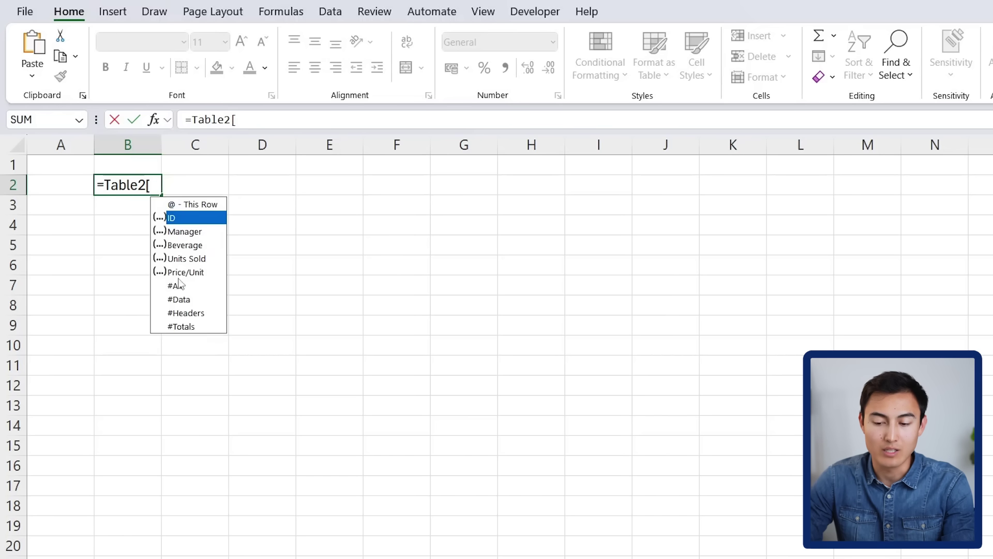
pyautogui.press('Down')
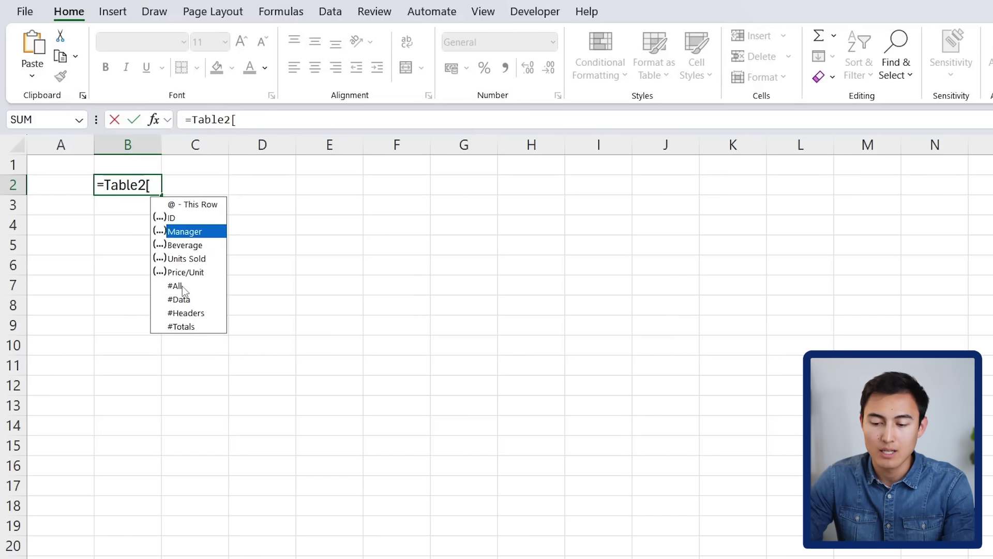
pyautogui.click(181, 287)
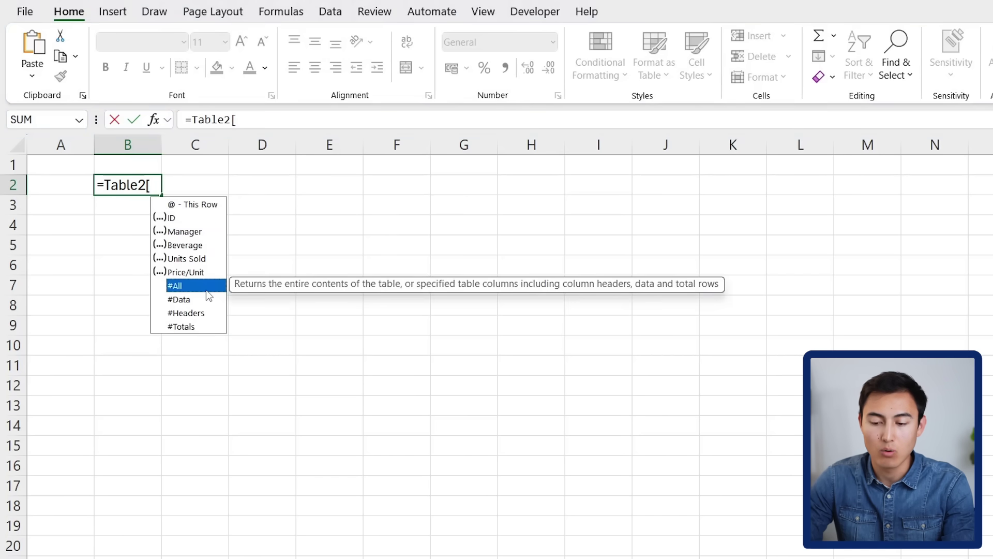
pyautogui.doubleClick(206, 290)
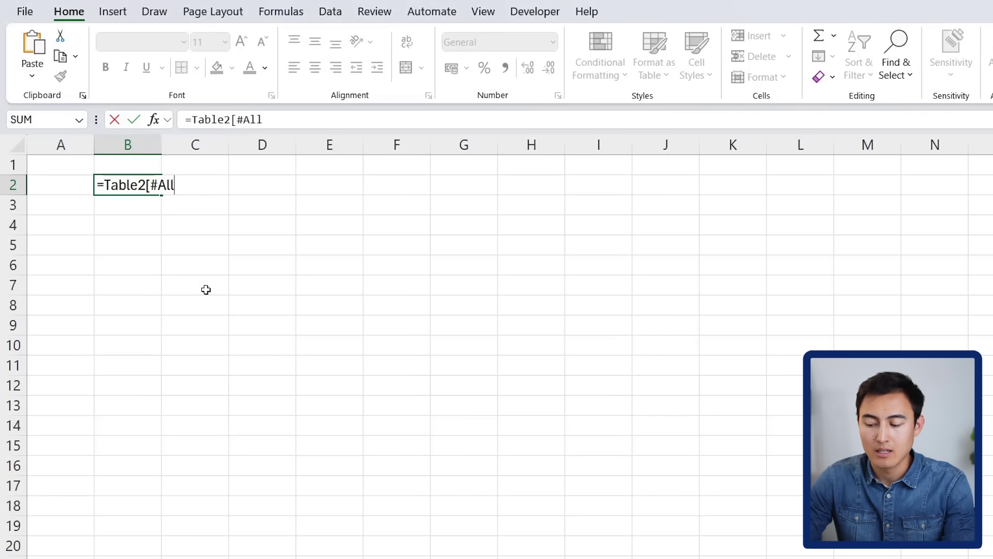
pyautogui.write(']')
pyautogui.hotkey('ctrl', 'Return')
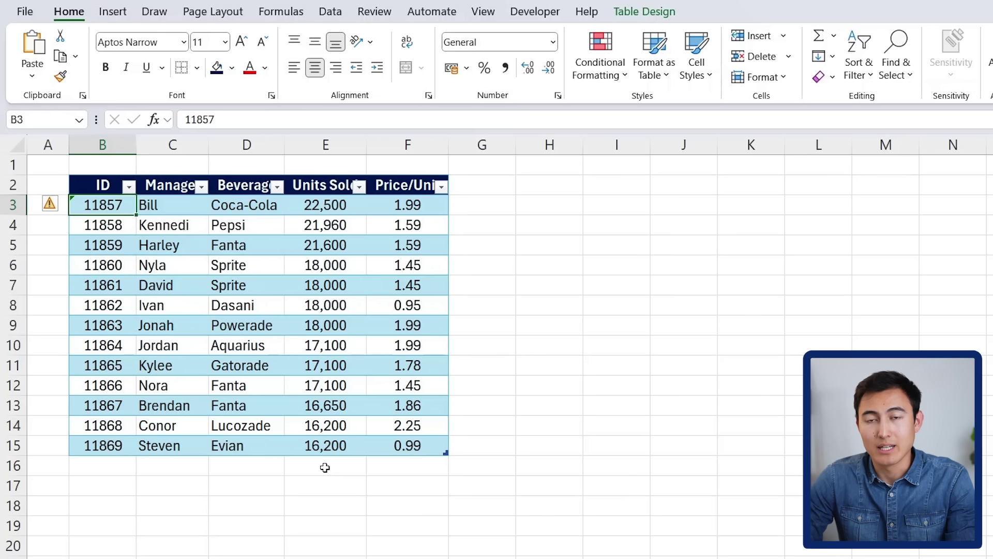
# - Add row 16 to Table2 with ID 125556, a manager's name, 12500 units and price 0.55
pyautogui.click(104, 474)
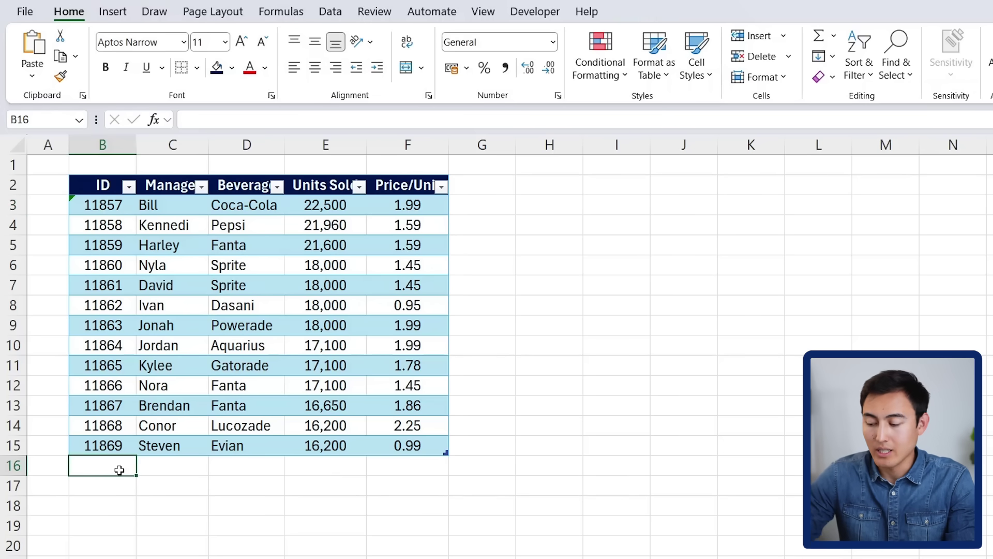
pyautogui.write('125556')
pyautogui.press('Tab')
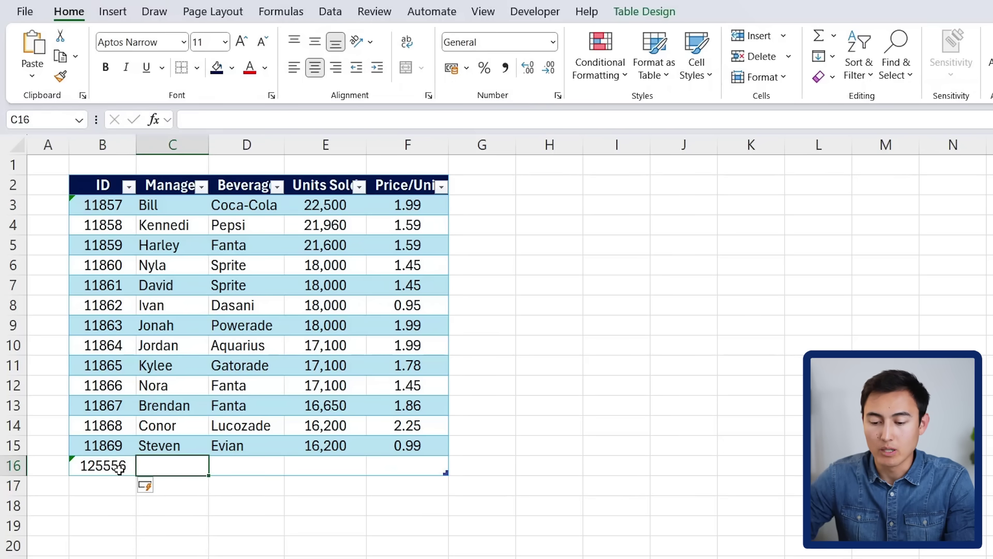
pyautogui.write('Mike')
pyautogui.press('Tab')
pyautogui.write('Smith')
pyautogui.press('Tab')
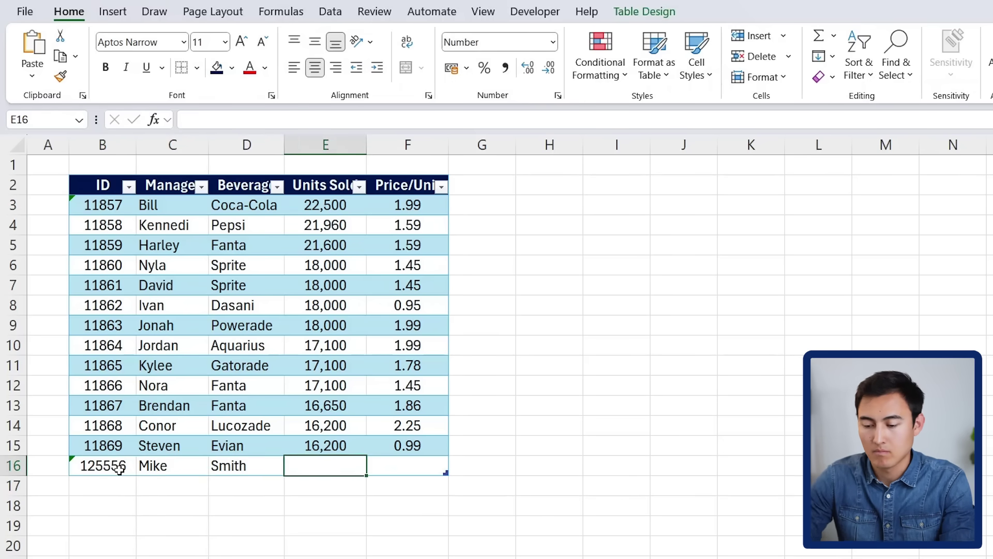
pyautogui.write('12500')
pyautogui.press('Tab')
pyautogui.write('0.55')
pyautogui.press('Return')
pyautogui.press('Up')
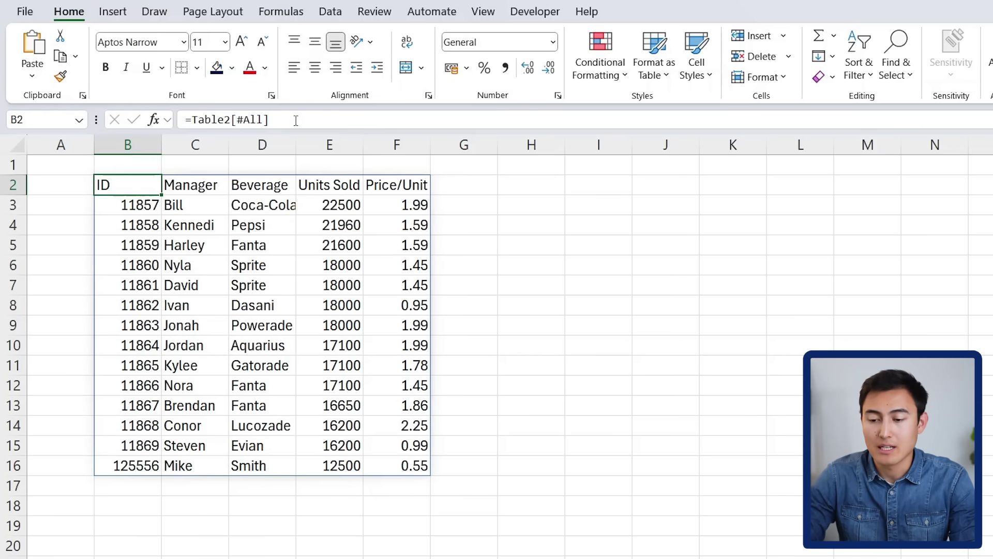
# - Change B2's formula from =Table2[#All] to =Table2[Manager] so only managers spill
pyautogui.click(295, 121)
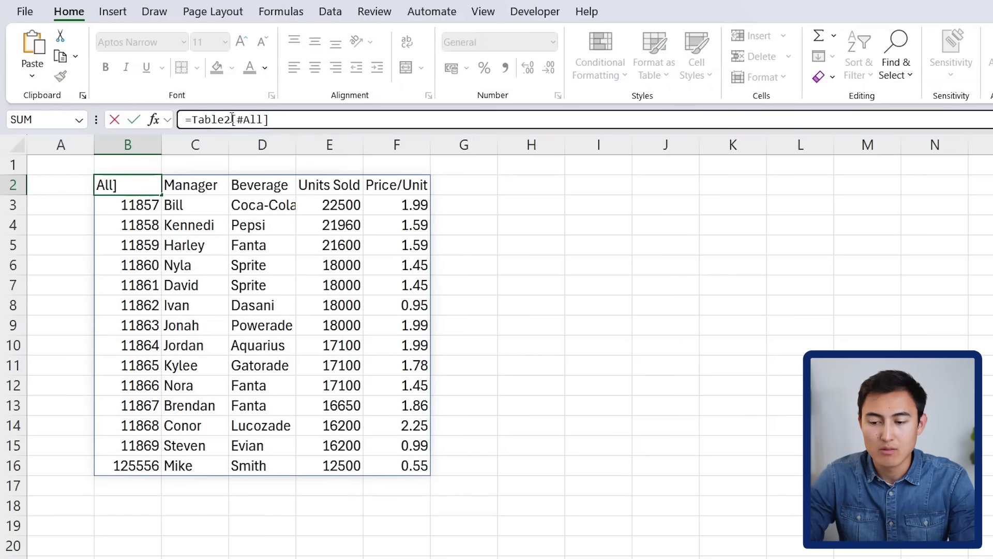
pyautogui.press('BackSpace')
pyautogui.press('BackSpace')
pyautogui.press('BackSpace')
pyautogui.press('BackSpace')
pyautogui.press('BackSpace')
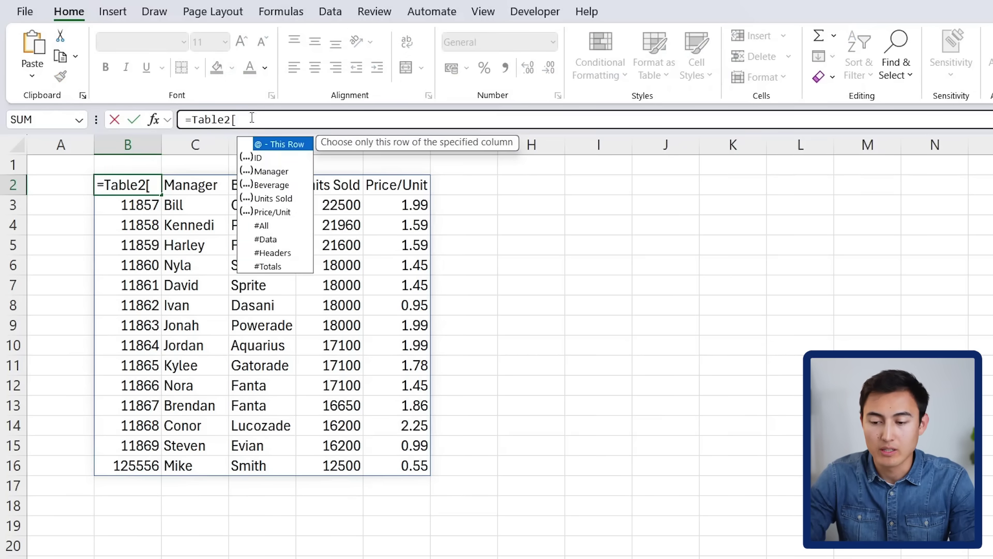
pyautogui.doubleClick(278, 171)
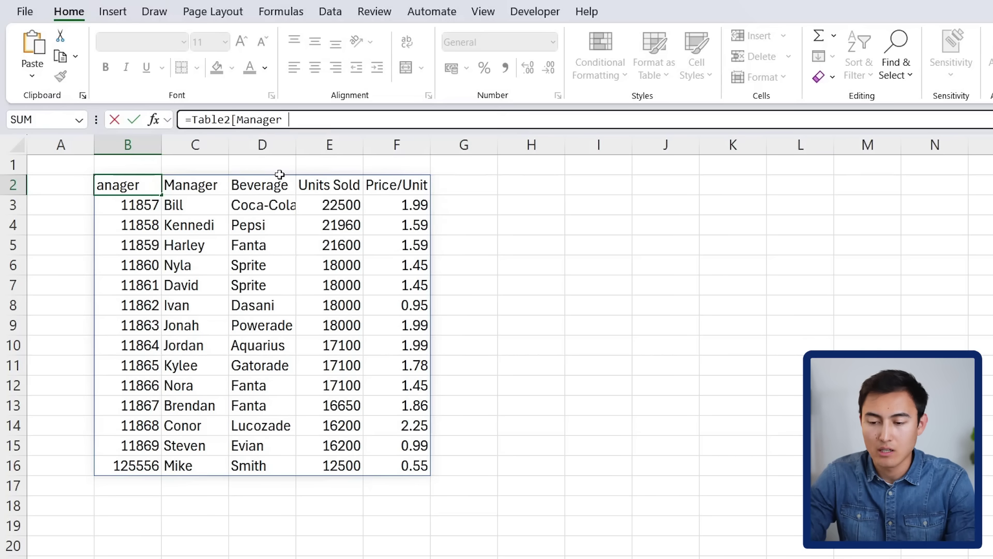
pyautogui.write(']')
pyautogui.press('Return')
pyautogui.press('Up')
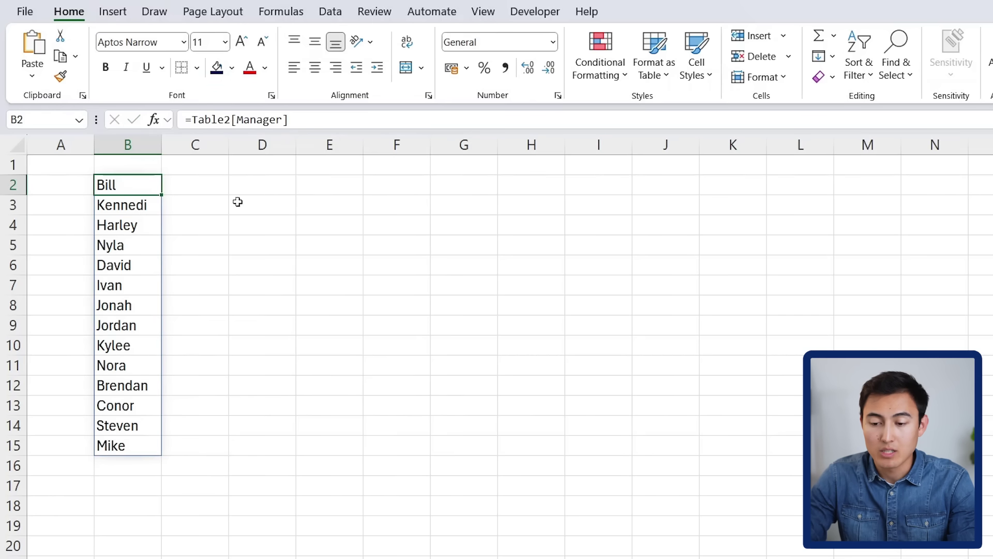
# - Copy B2's formula into C2 and change it to =Table2[Units Sold]
pyautogui.hotkey('ctrl', 'c')
pyautogui.press('Right')
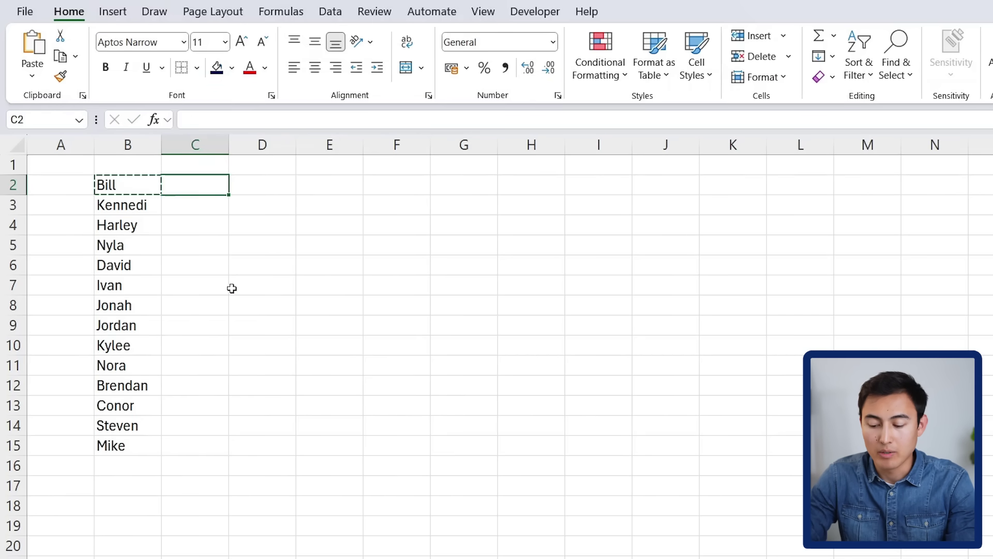
pyautogui.hotkey('ctrl', 'v')
pyautogui.doubleClick(259, 120)
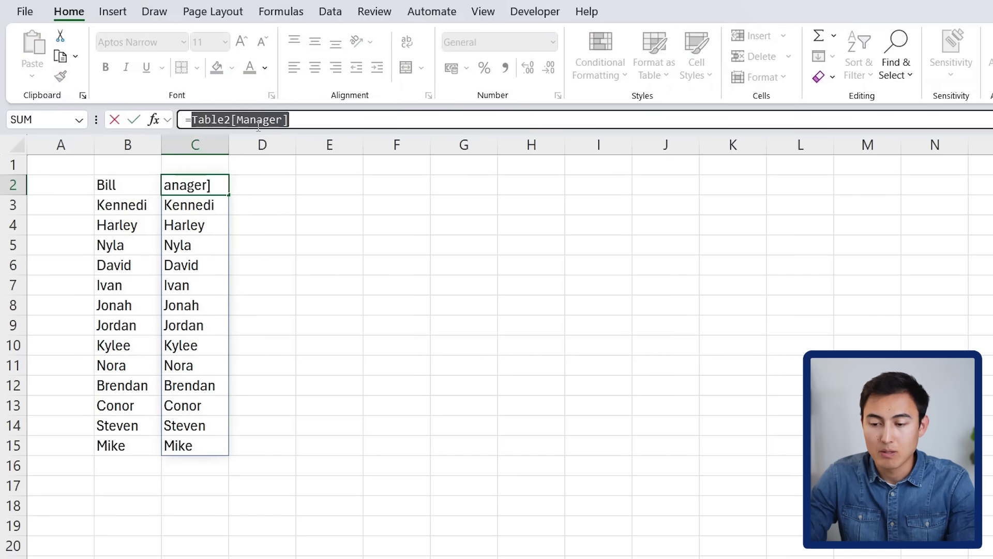
pyautogui.click(272, 121)
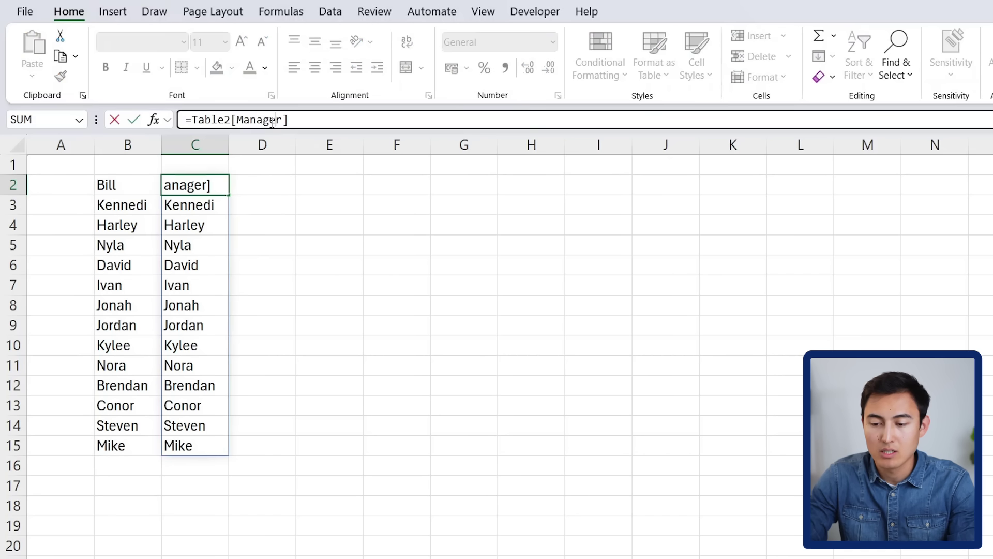
pyautogui.press('Delete')
pyautogui.press('BackSpace')
pyautogui.press('BackSpace')
pyautogui.press('BackSpace')
pyautogui.write('Uni')
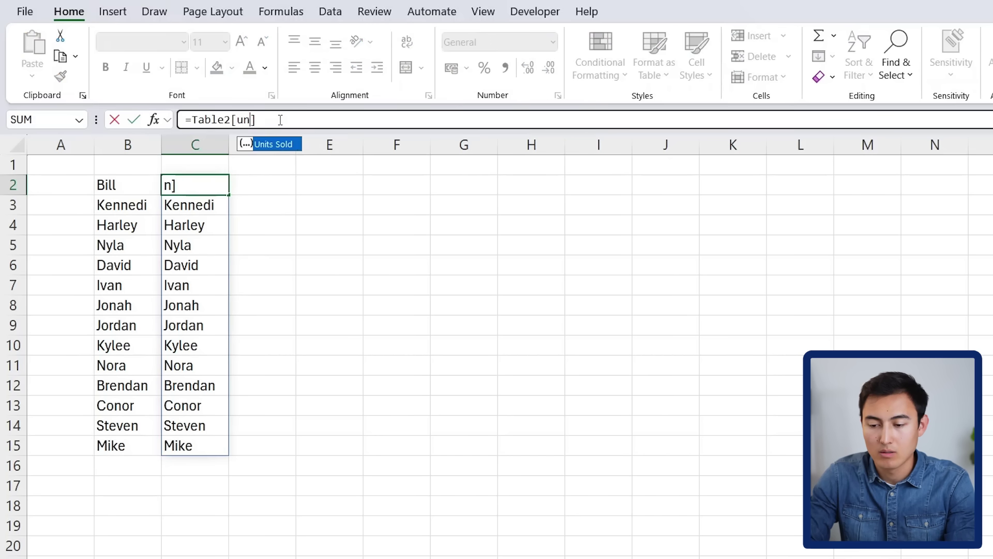
pyautogui.press('Tab')
pyautogui.press('Return')
# - Copy the B2:C2 formula pair into G2 to duplicate both spilled columns
pyautogui.click(198, 179)
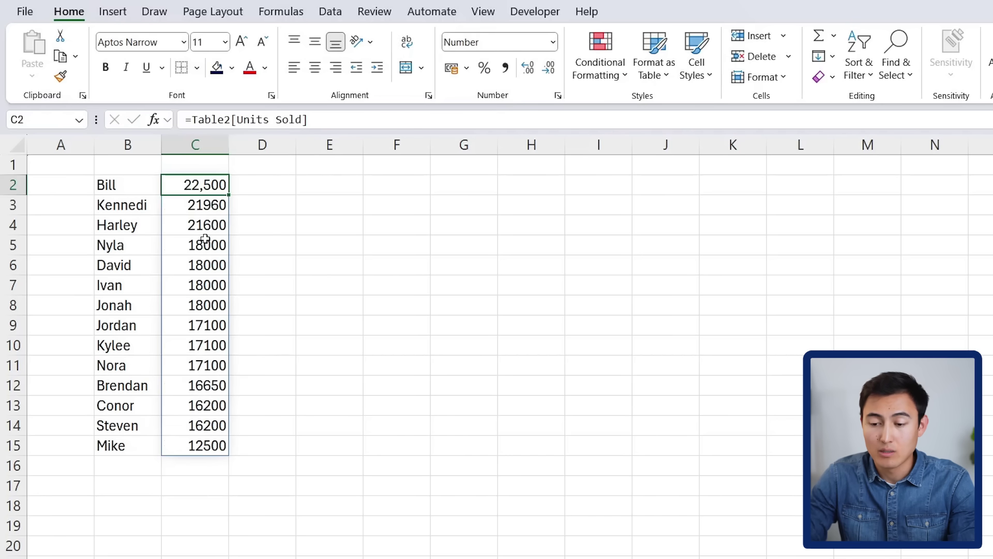
pyautogui.press('Left')
pyautogui.hotkey('shift', 'Right')
pyautogui.hotkey('ctrl', 'c')
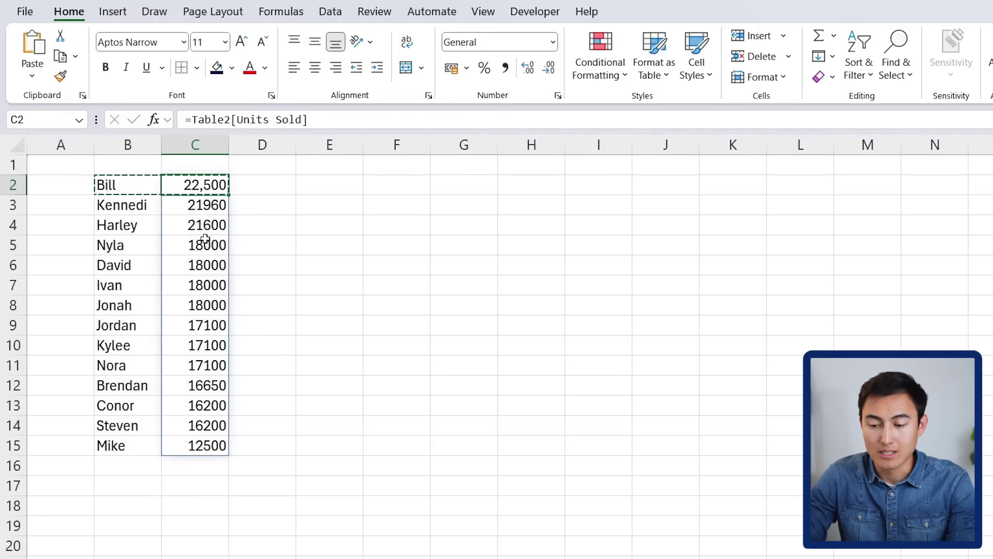
pyautogui.press('Right')
pyautogui.press('Right')
pyautogui.press('Right')
pyautogui.press('Right')
pyautogui.press('Right')
pyautogui.hotkey('ctrl', 'v')
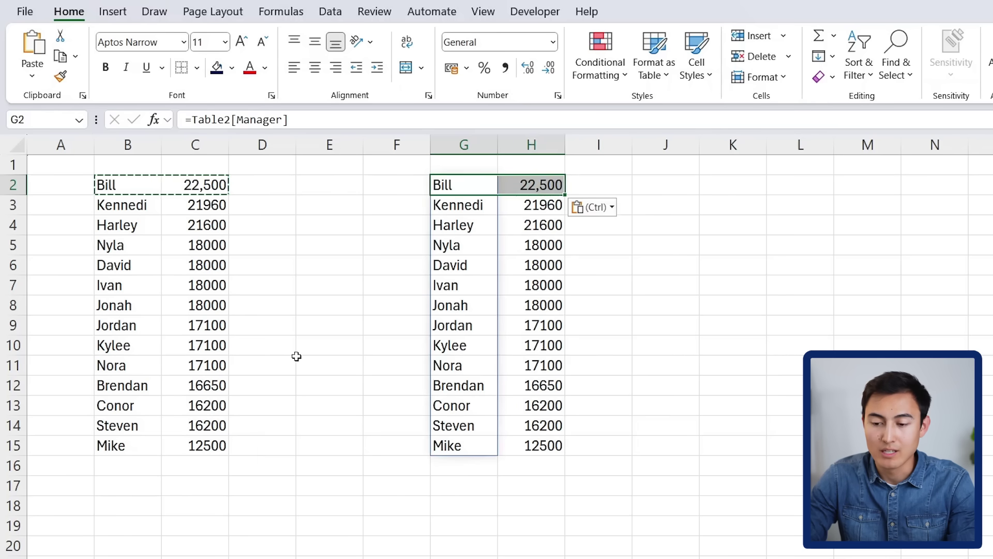
# - Select G2 on its own and inspect its pasted spill formula
pyautogui.press('Left')
pyautogui.press('Right')
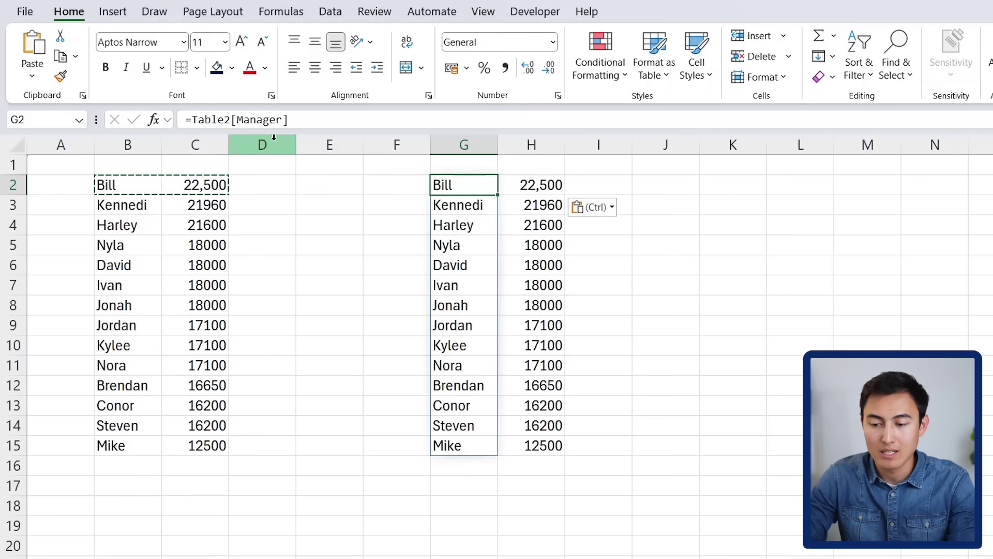
pyautogui.click(310, 117)
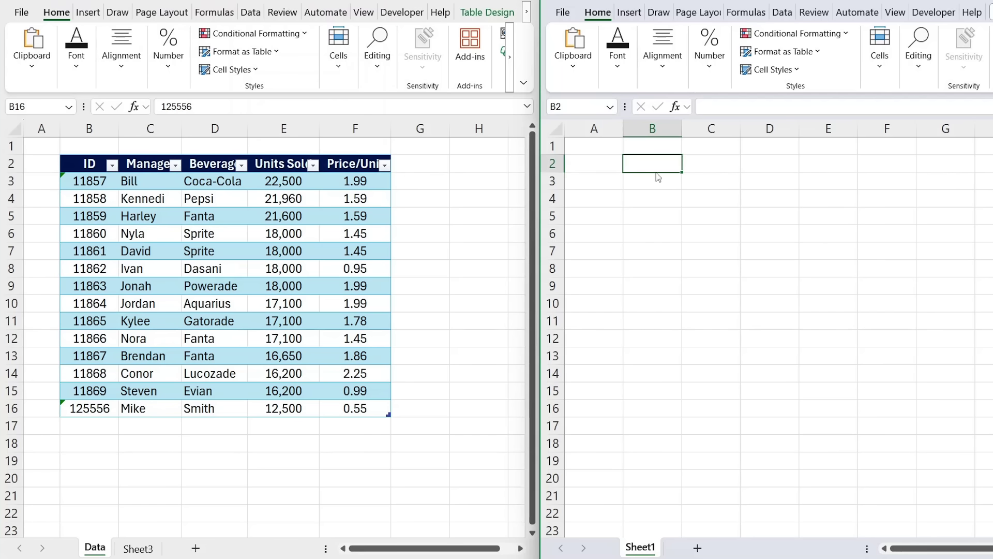
# - Enter =Original.xlsx!Table2[#All] in the new workbook's B2 by selecting the whole source table
pyautogui.write('=')
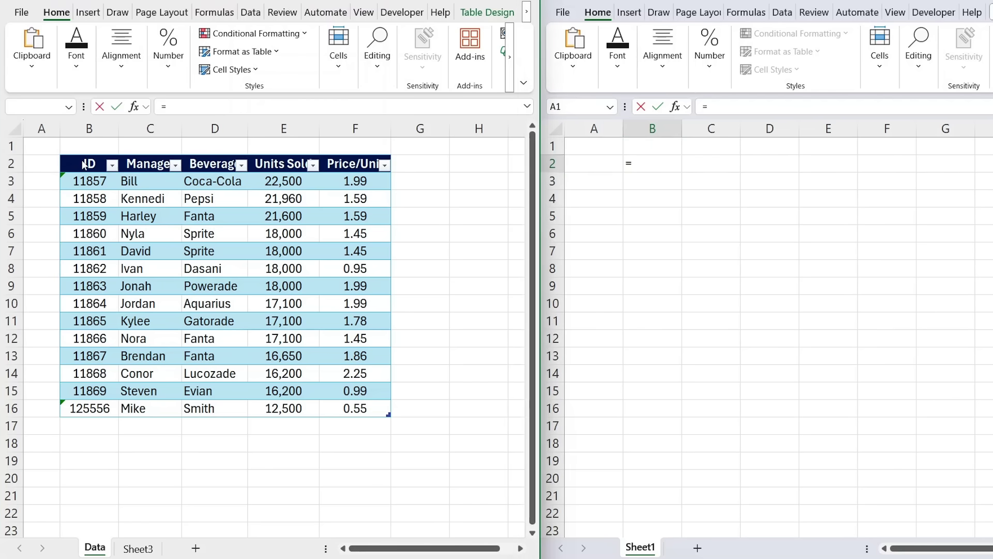
pyautogui.moveTo(85, 164); pyautogui.dragTo(383, 425)
pyautogui.moveTo(436, 365); pyautogui.dragTo(436, 361)
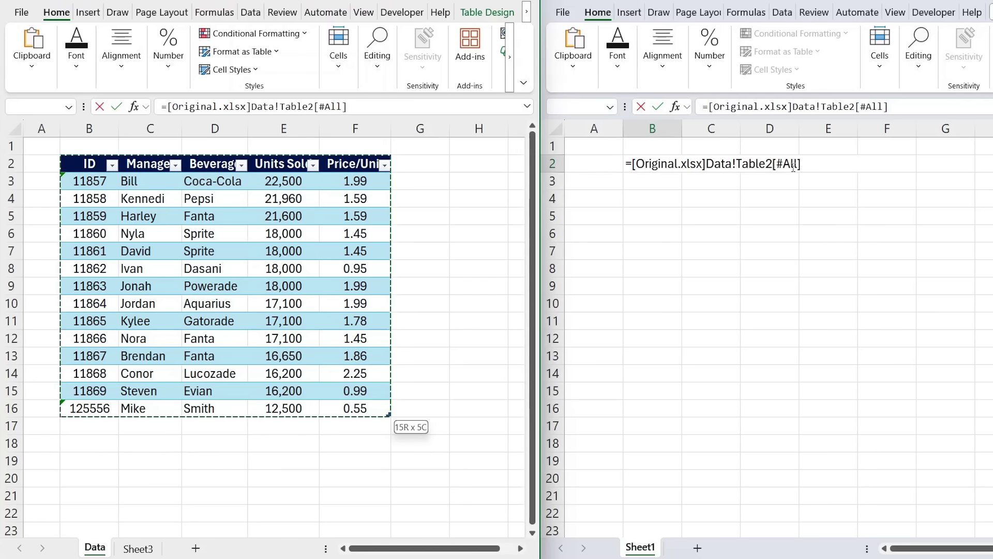
pyautogui.click(826, 170)
pyautogui.hotkey('ctrl', 'Return')
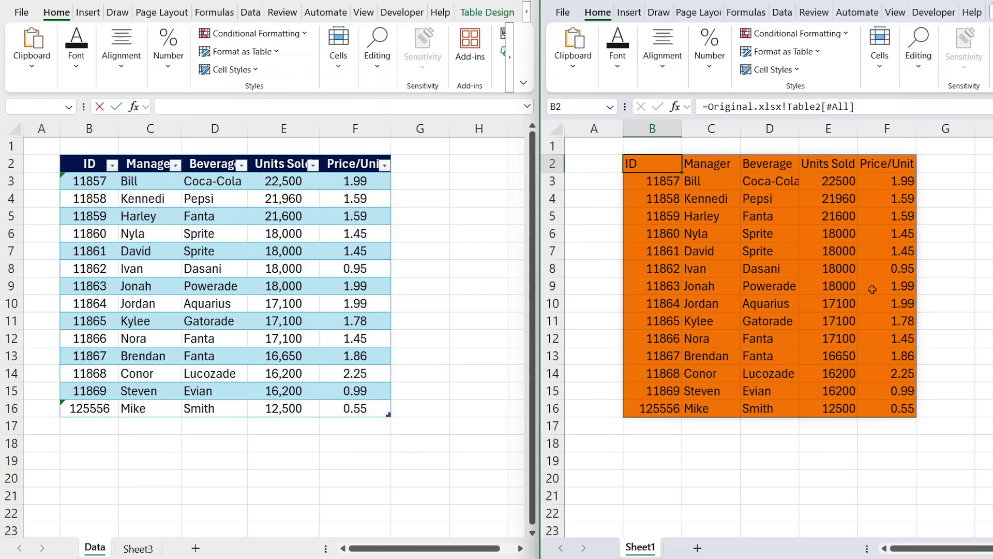
# - Insert two blank rows above the spilled table so it starts at B4
pyautogui.press('Up')
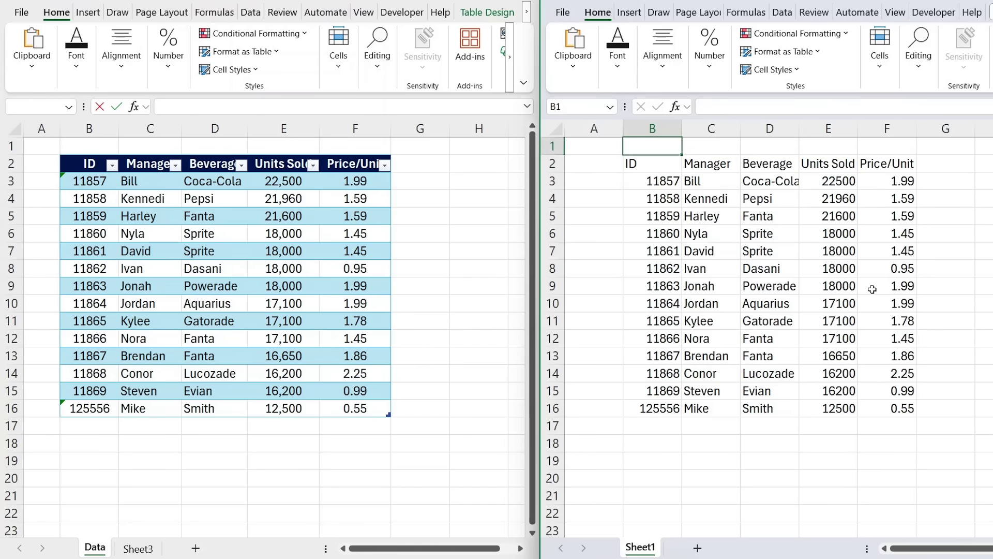
pyautogui.hotkey('shift', 'space')
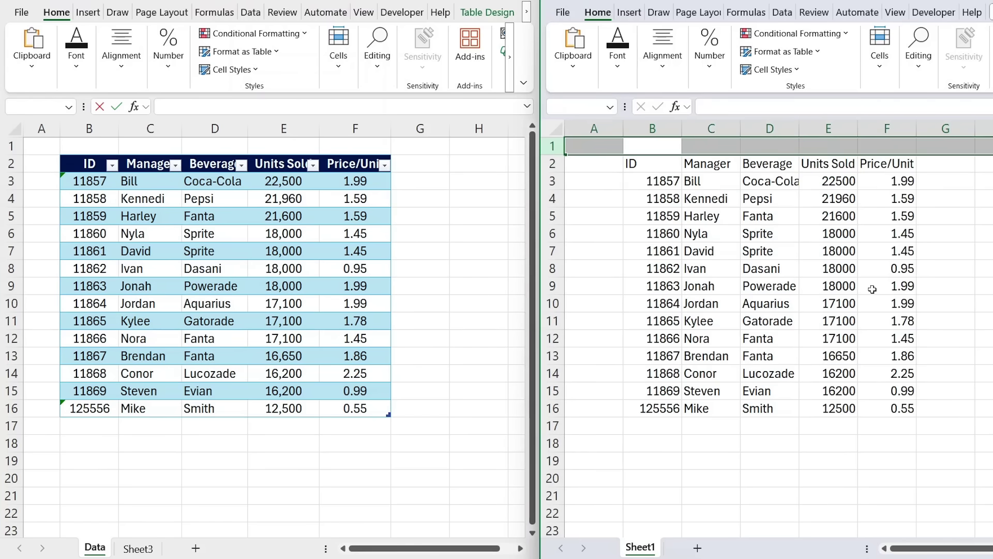
pyautogui.hotkey('ctrl', 'shift', '+')
pyautogui.hotkey('ctrl', 'shift', '+')
pyautogui.press('Right')
pyautogui.press('Right')
# - Enter Fanta in C2 as the beverage to look up
pyautogui.press('Down')
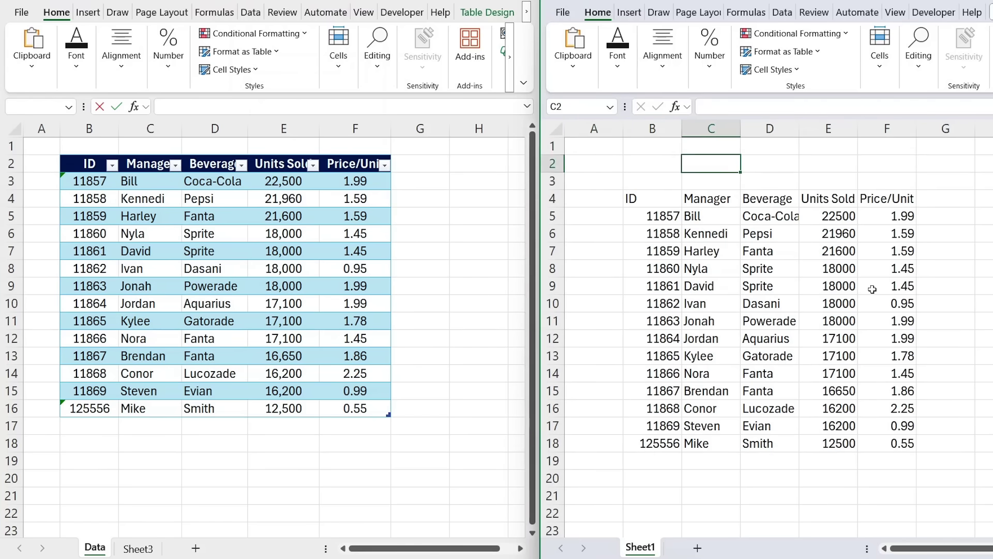
pyautogui.write('Fanta')
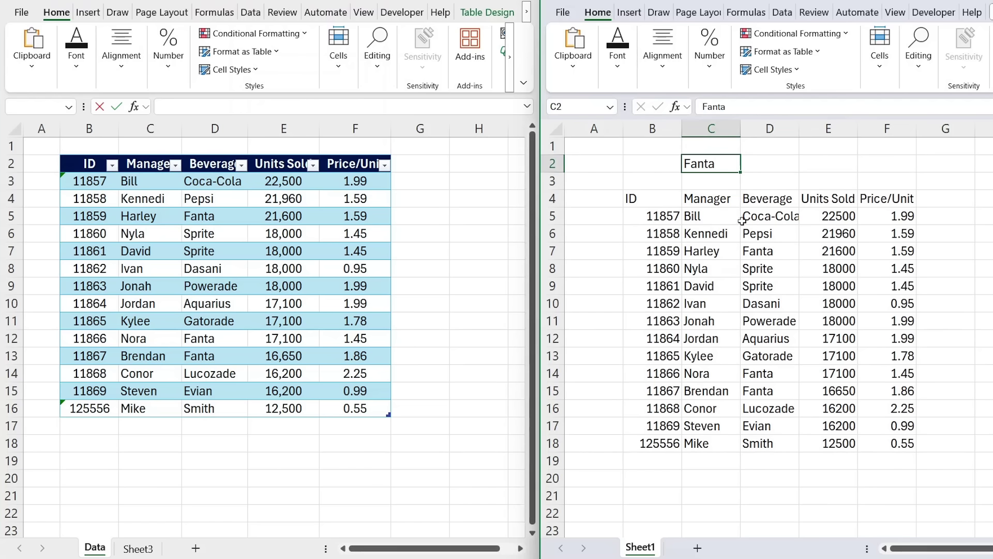
pyautogui.click(631, 203)
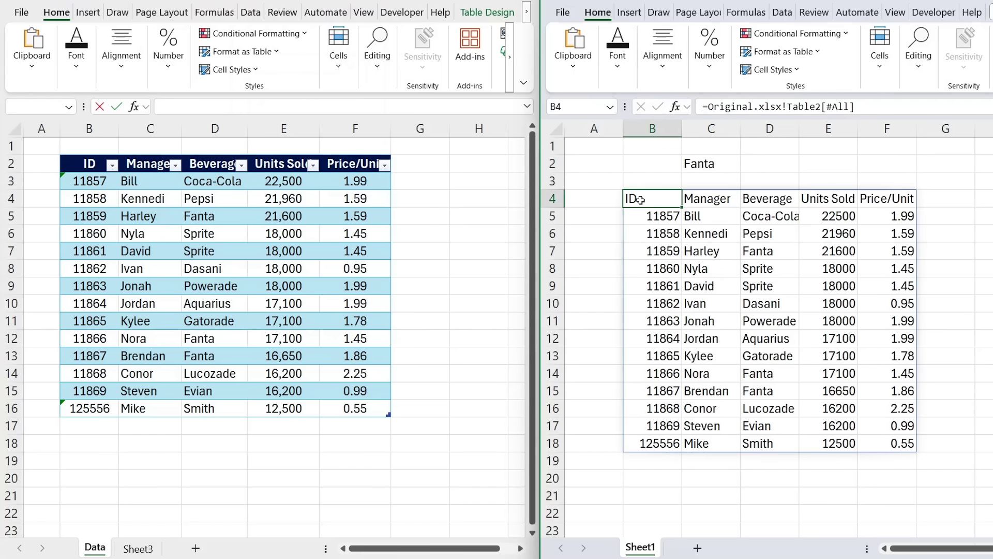
# - Wrap B4 in FILTER so only Table2 rows whose Beverage equals C2 (Fanta) spill
pyautogui.doubleClick(640, 199)
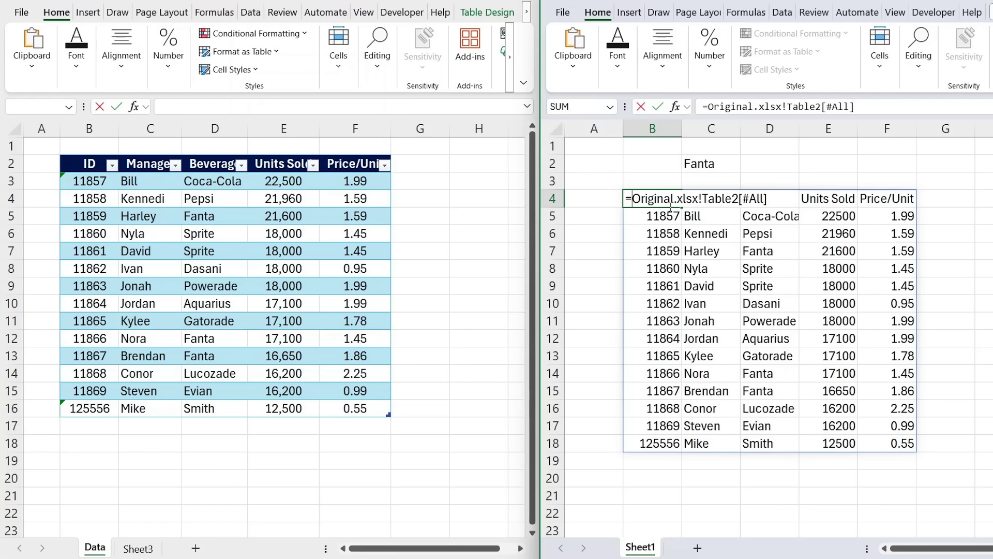
pyautogui.write('filter')
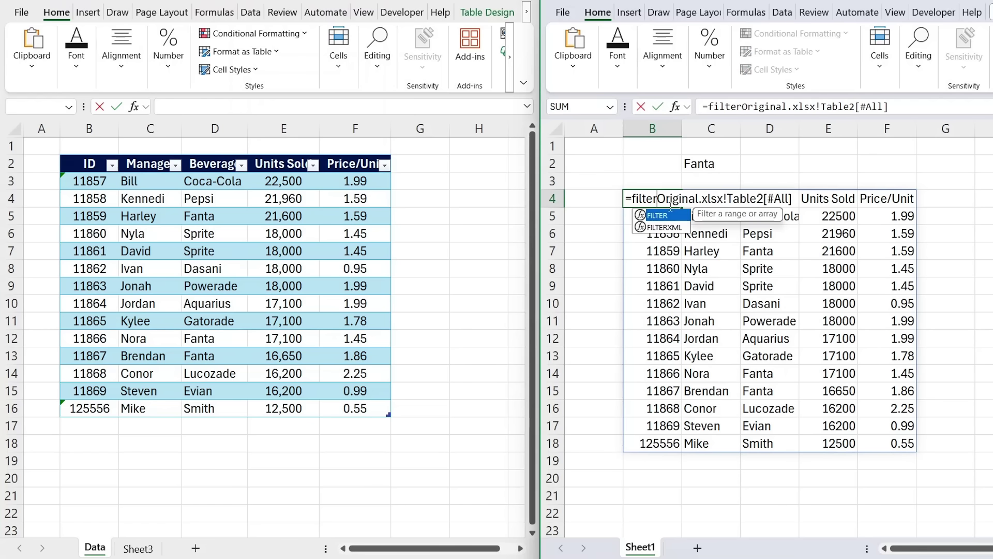
pyautogui.press('Tab')
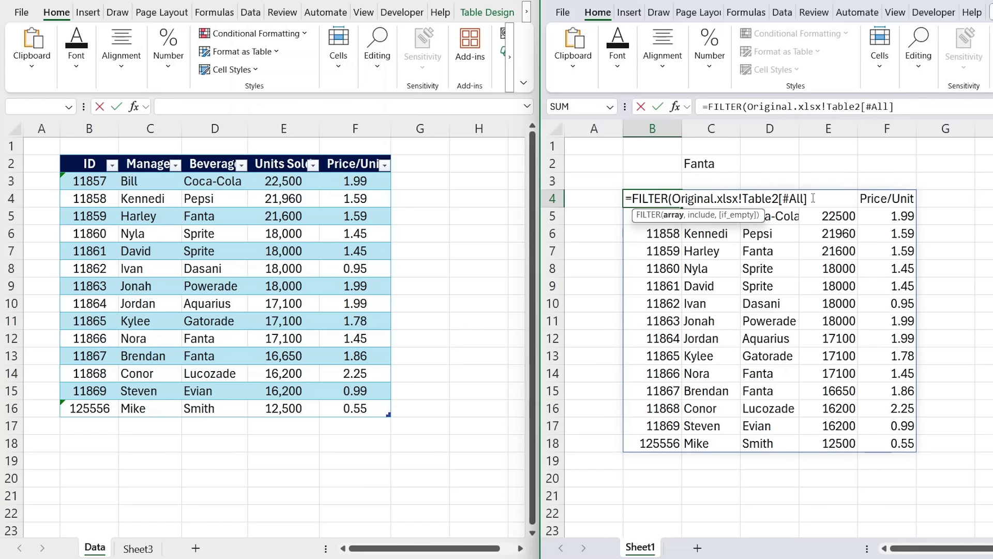
pyautogui.write(',')
pyautogui.click(221, 165)
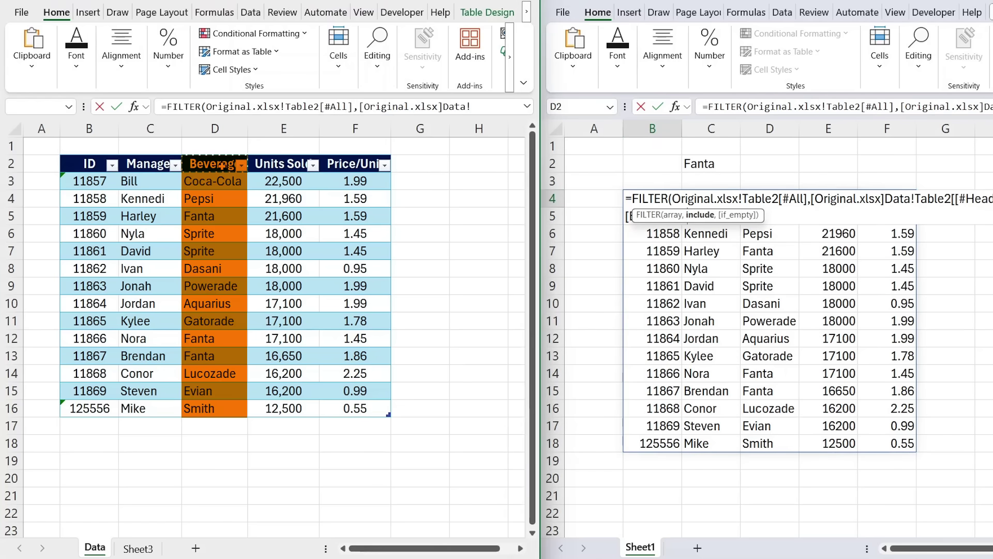
pyautogui.hotkey('ctrl', 'shift', 'Down')
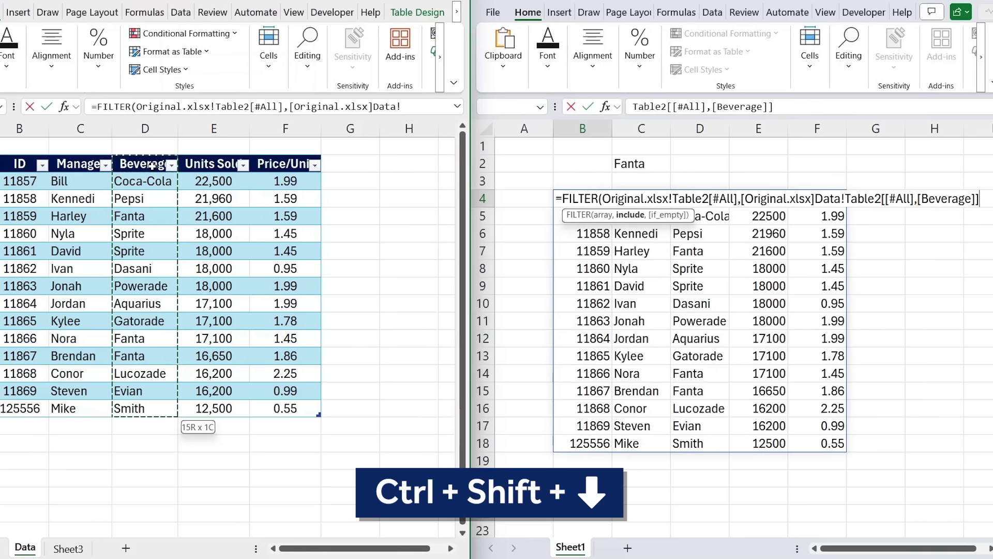
pyautogui.click(674, 175)
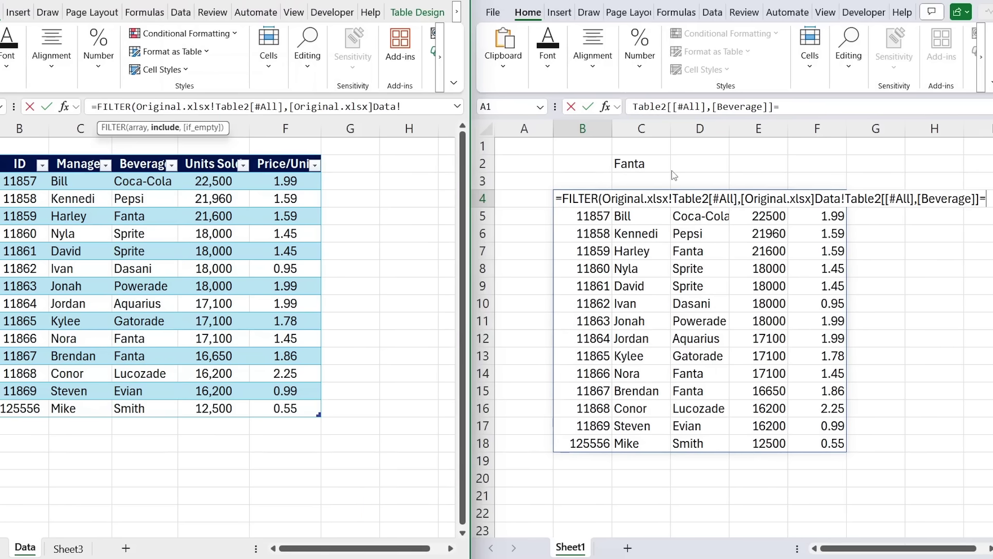
pyautogui.click(629, 163)
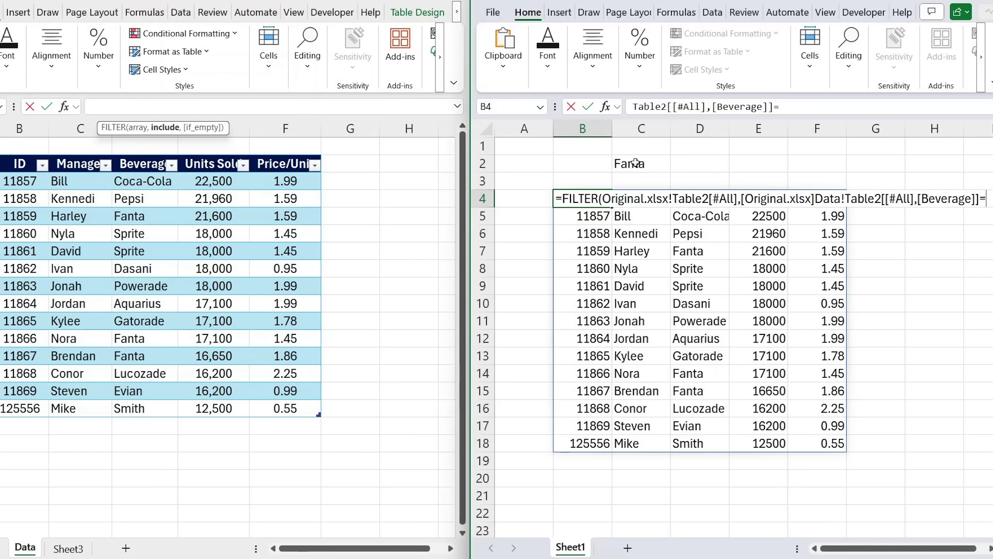
pyautogui.click(635, 163)
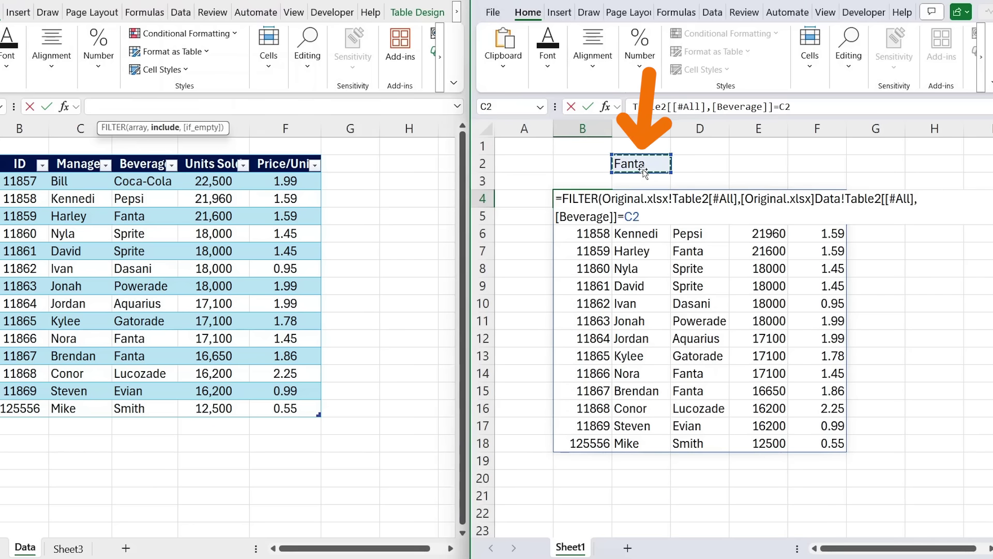
pyautogui.write(')')
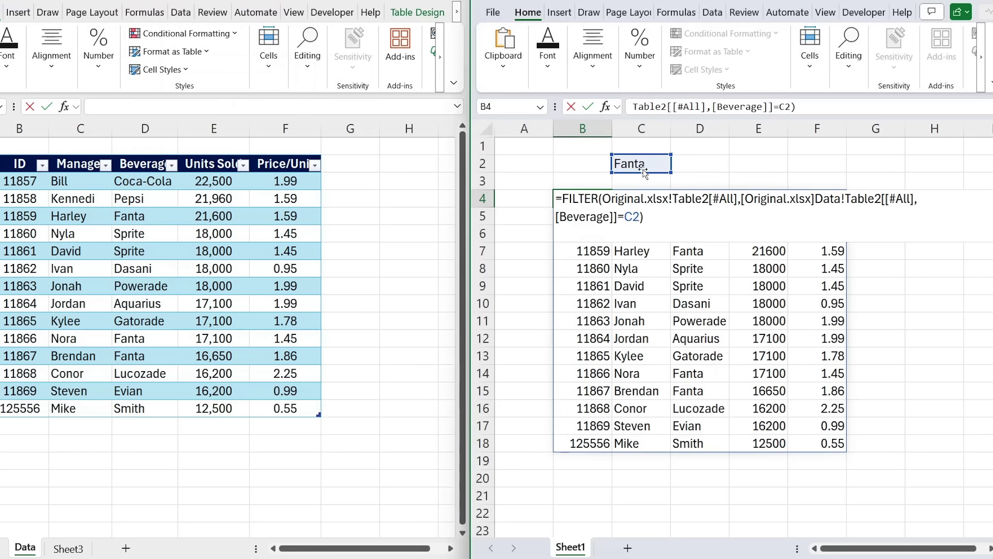
pyautogui.hotkey('ctrl', 'Return')
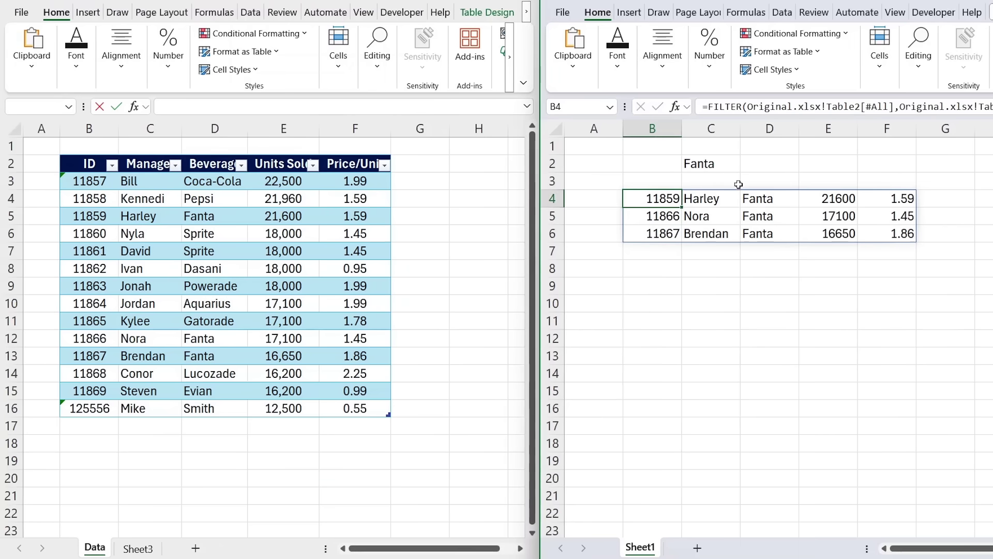
# - Label B2 'Beverage:' and change C2 to Sprite, leaving only the Sprite rows
pyautogui.press('Up')
pyautogui.press('Up')
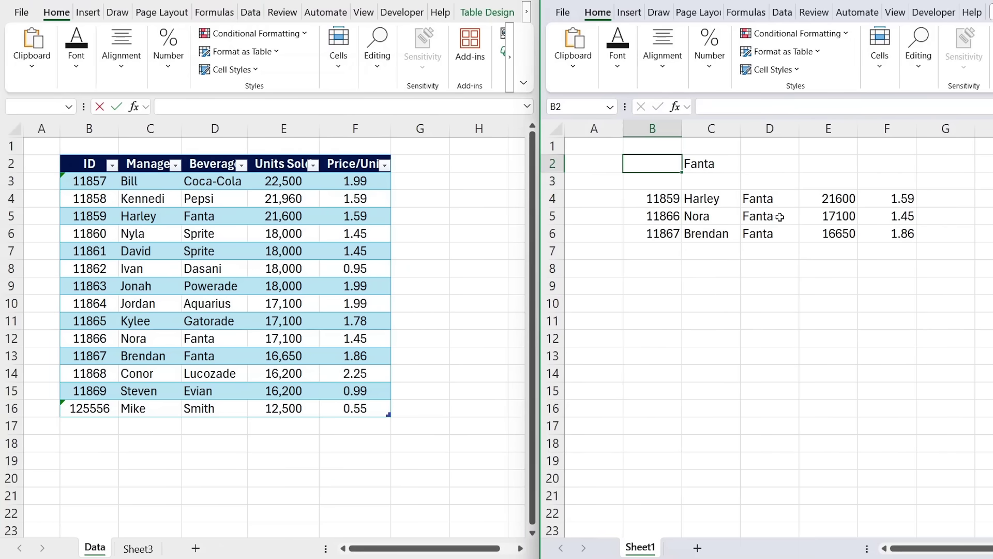
pyautogui.hotkey('ctrl', 'Down')
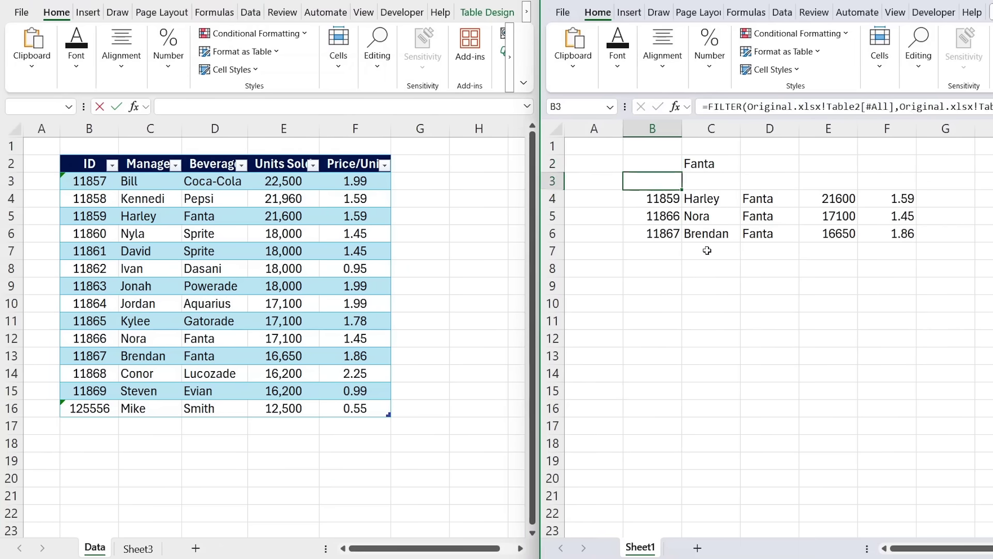
pyautogui.hotkey('ctrl', 'Up')
pyautogui.press('Down')
pyautogui.write('Be')
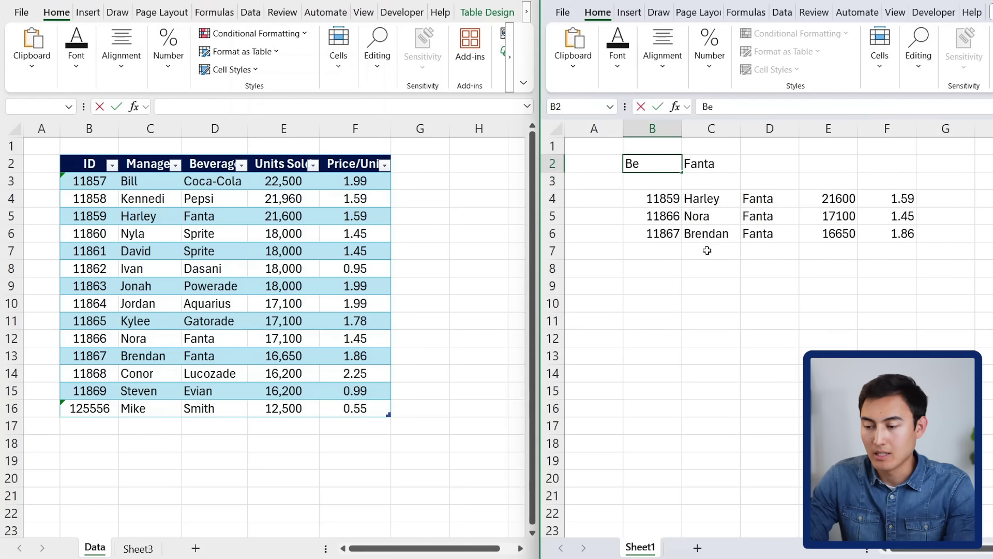
pyautogui.write('verage:')
pyautogui.press('Tab')
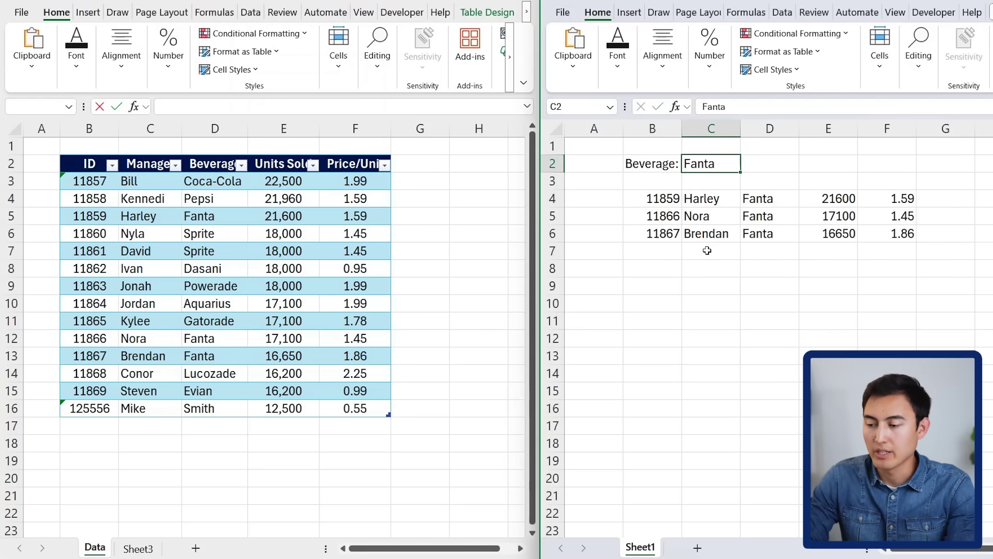
pyautogui.write('Sprin')
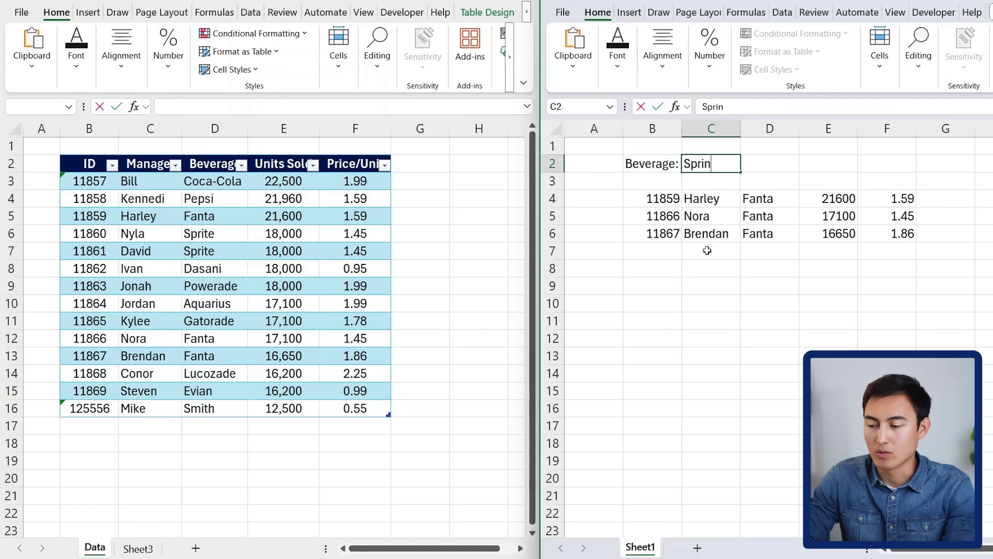
pyautogui.press('BackSpace')
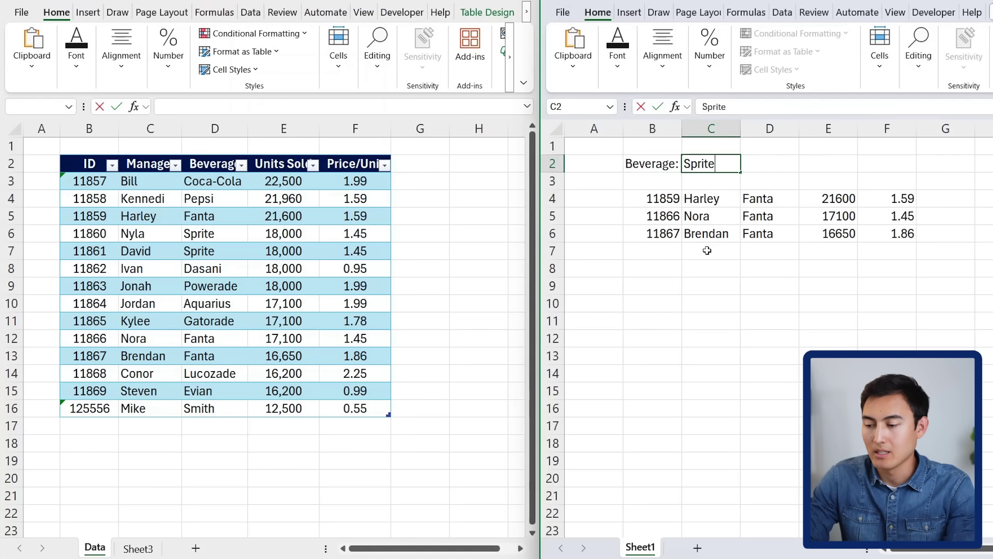
pyautogui.press('Return')
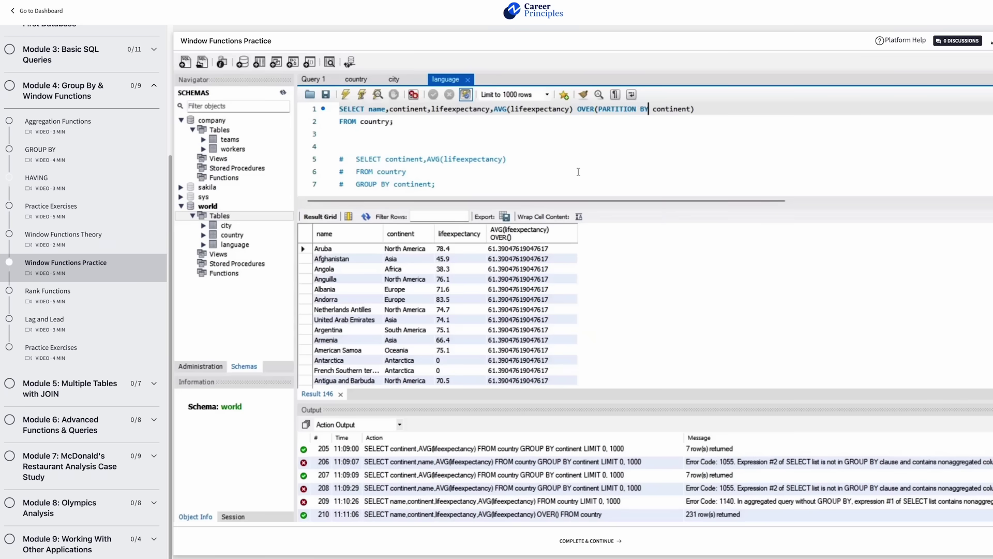
# - Re-run the SQL query in the Career Principles lesson with Ctrl+Enter
pyautogui.hotkey('ctrl', 'Return')
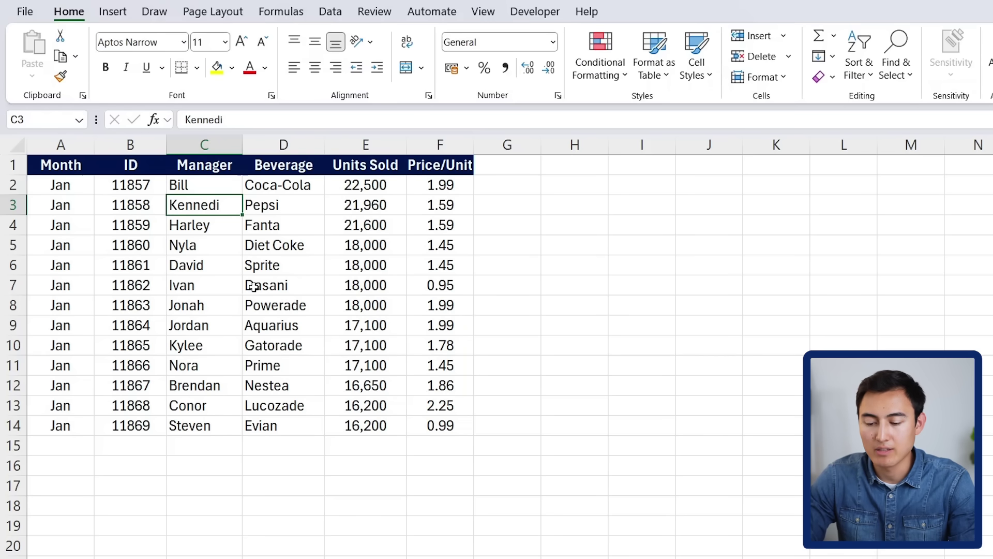
# - Open a blank workbook and launch Data > Get Data > From File > From Excel Workbook
pyautogui.hotkey('ctrl', 'n')
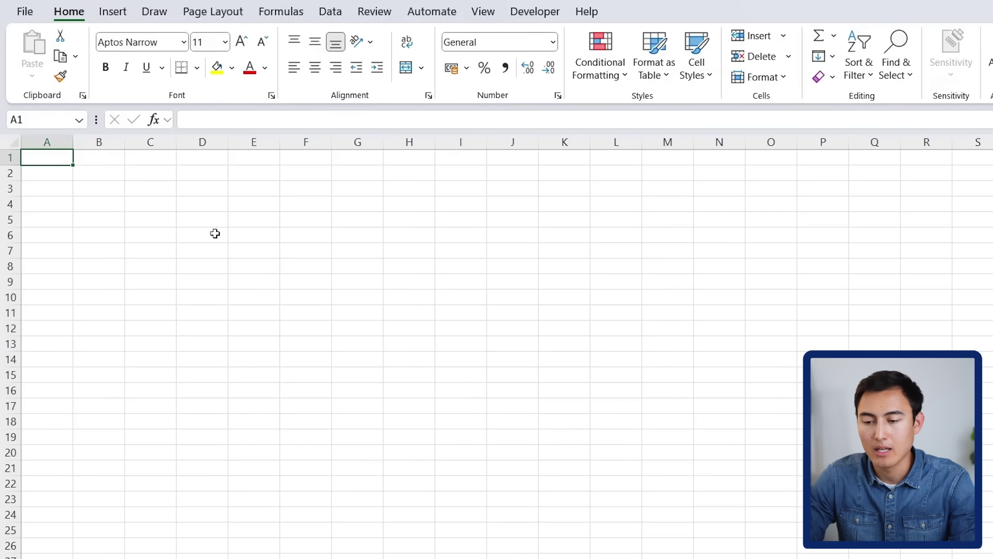
pyautogui.click(330, 12)
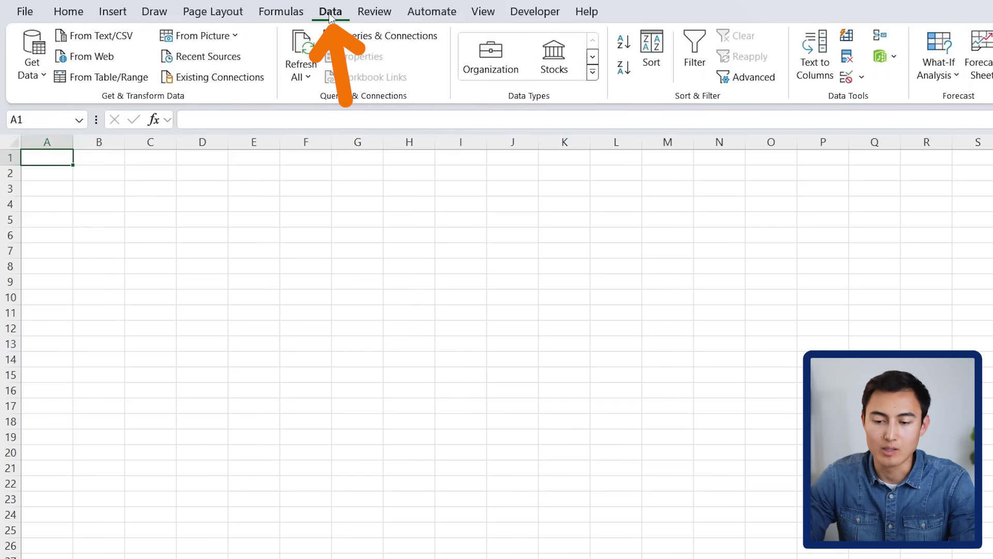
pyautogui.click(33, 69)
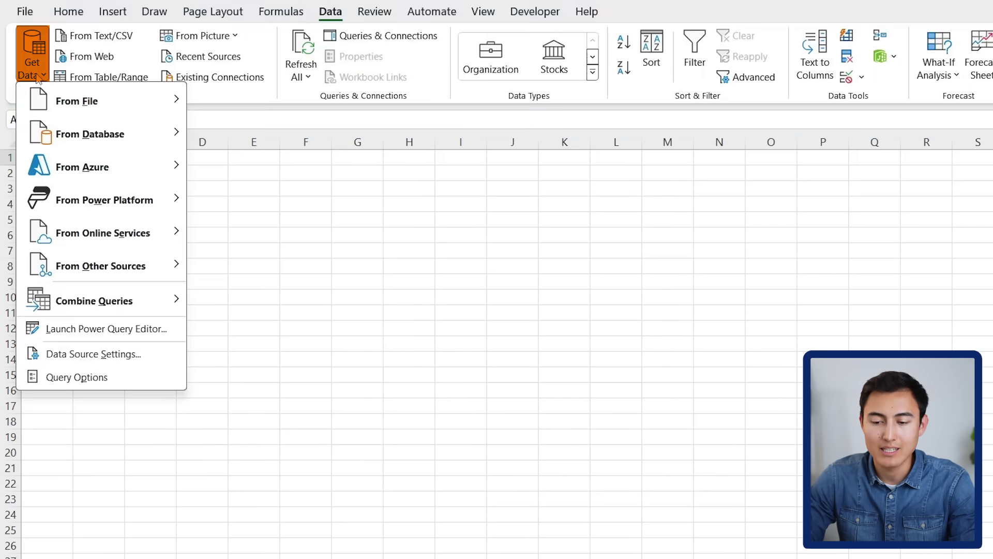
pyautogui.moveTo(145, 95)
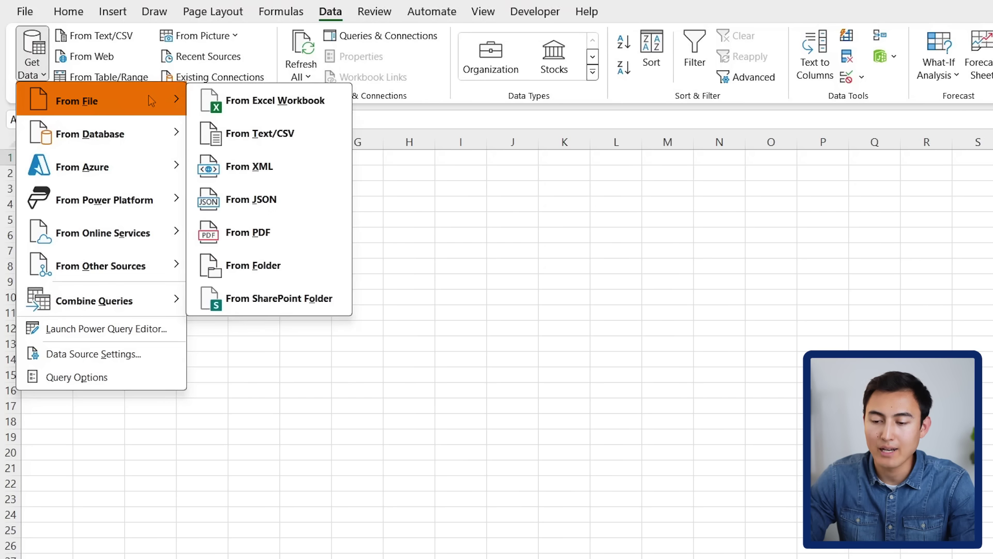
pyautogui.click(337, 101)
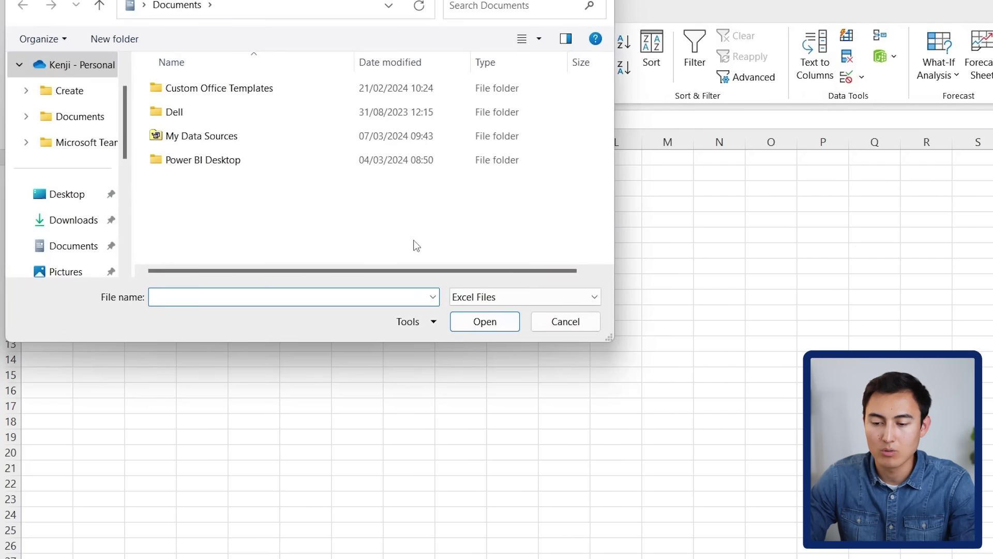
# - Import Months.xlsx from the Desktop and load its Feb sheet into the Power Query Editor
pyautogui.click(75, 206)
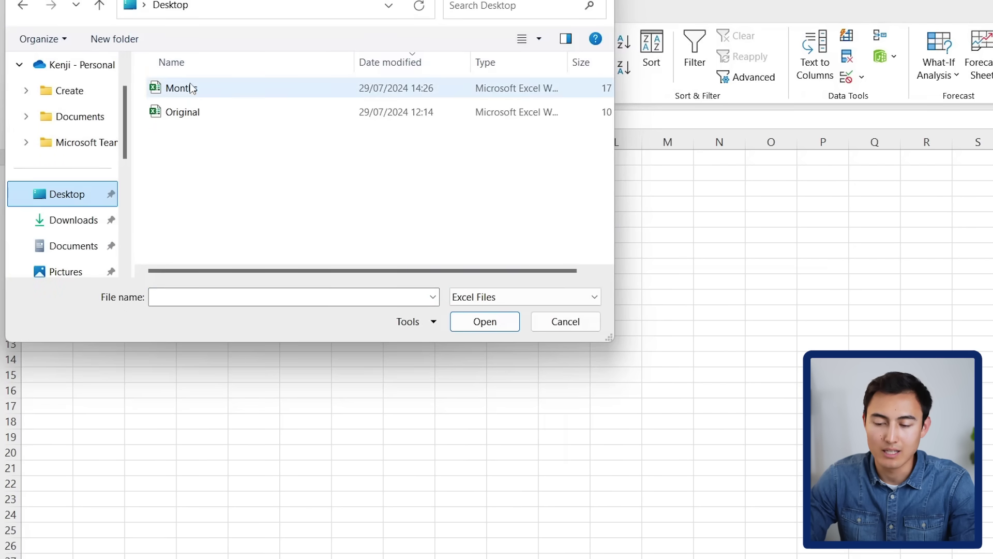
pyautogui.click(217, 91)
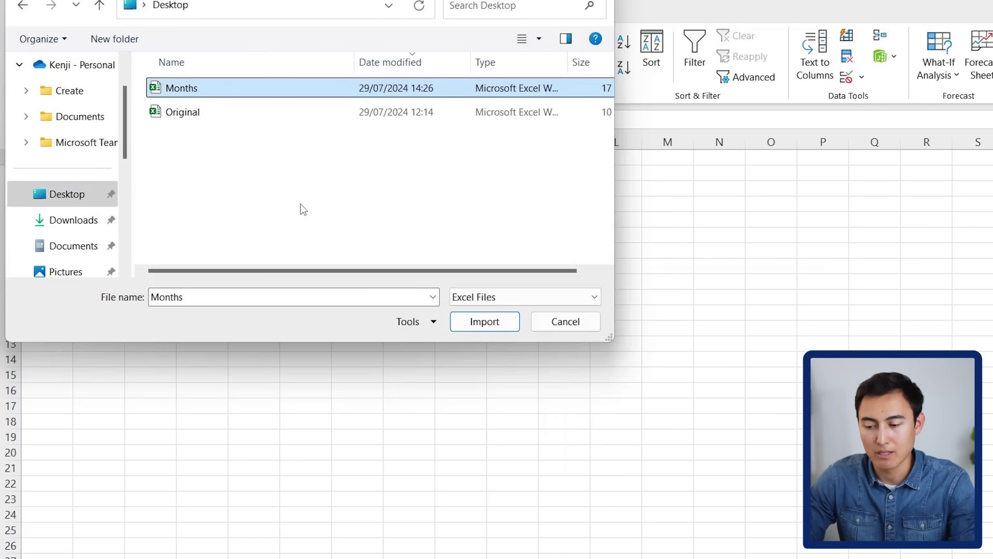
pyautogui.click(475, 323)
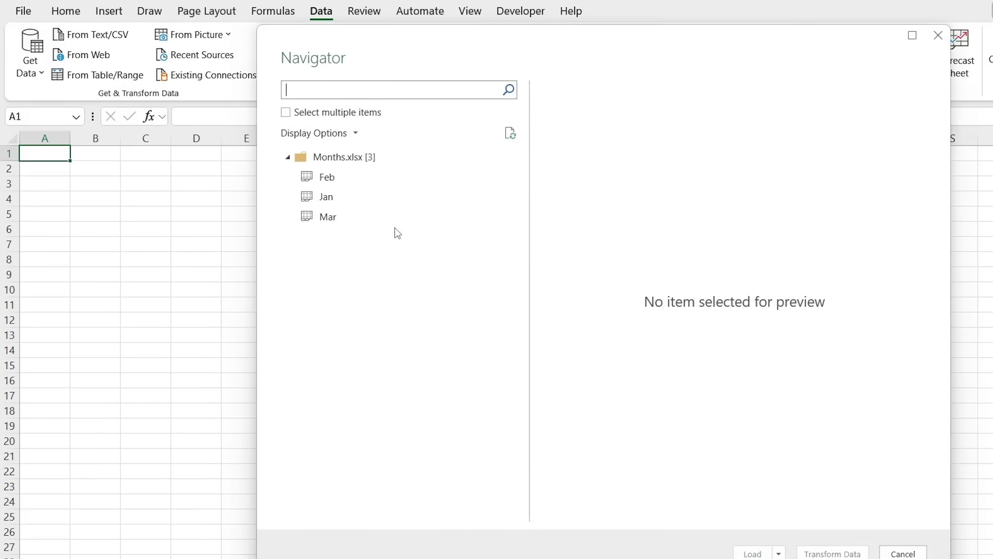
pyautogui.click(352, 179)
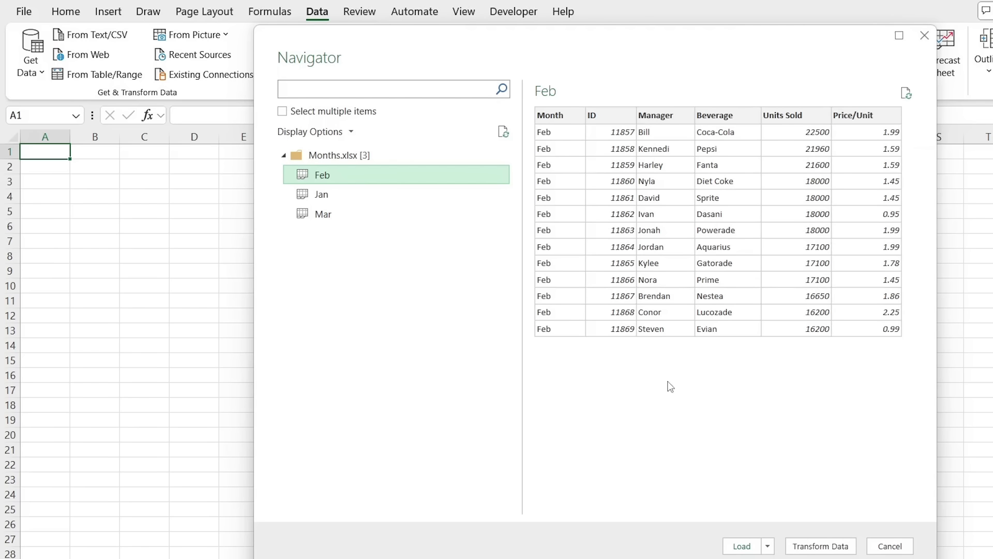
pyautogui.click(817, 546)
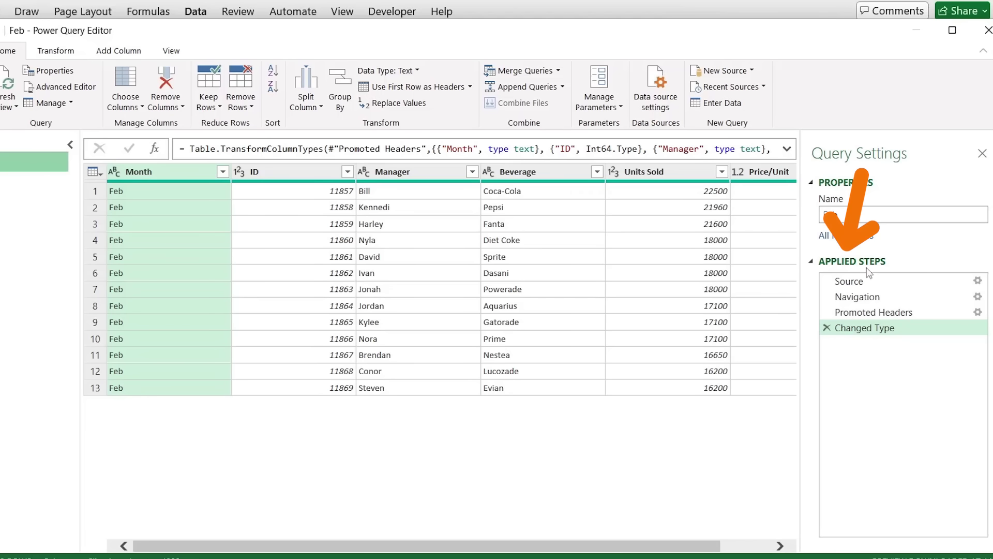
# - Delete the Changed Type, Promoted Headers and Navigation steps so the query lists every sheet
pyautogui.click(827, 328)
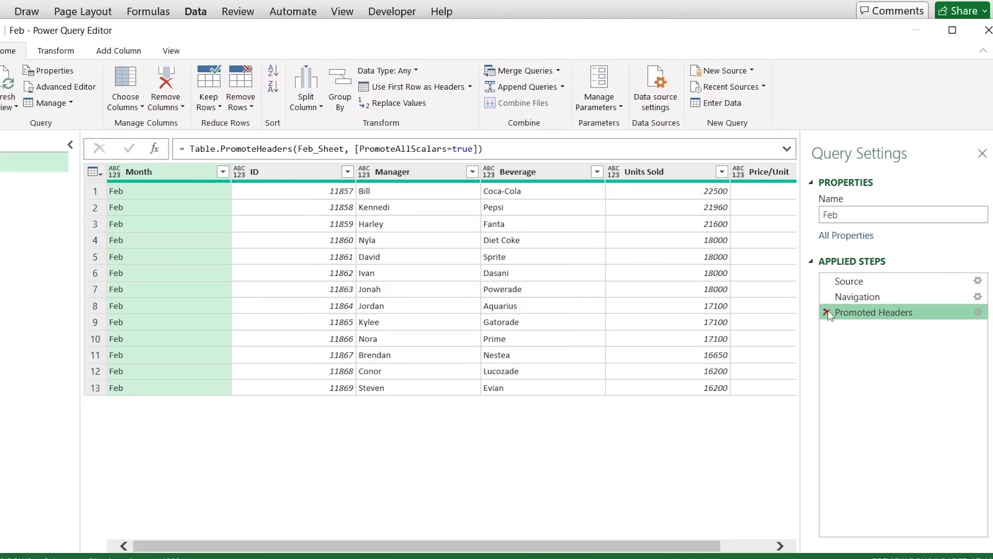
pyautogui.click(827, 311)
pyautogui.click(827, 297)
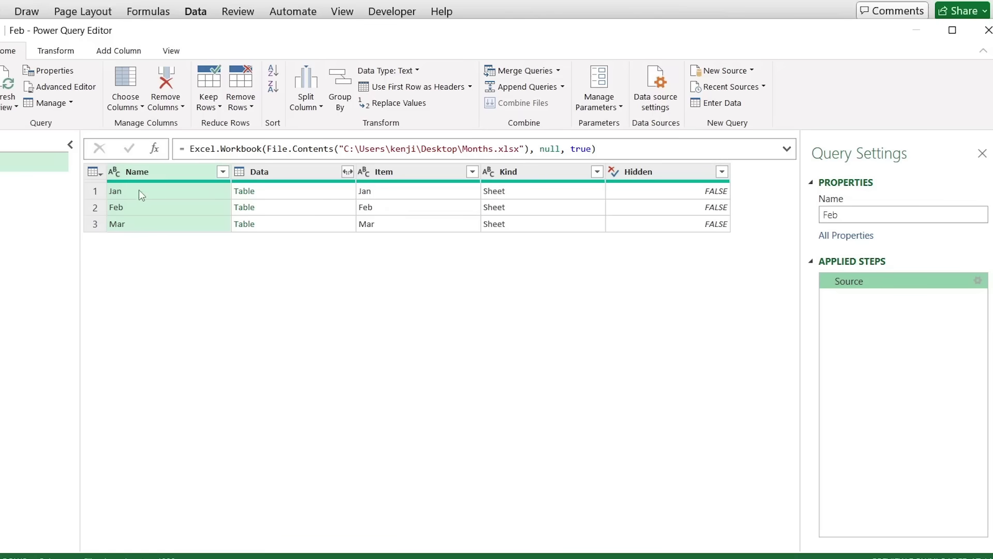
# - Remove the Item, Kind and Hidden columns, leaving only Name and Data
pyautogui.click(160, 193)
pyautogui.moveTo(185, 217); pyautogui.dragTo(284, 214)
pyautogui.click(303, 189)
pyautogui.click(321, 175)
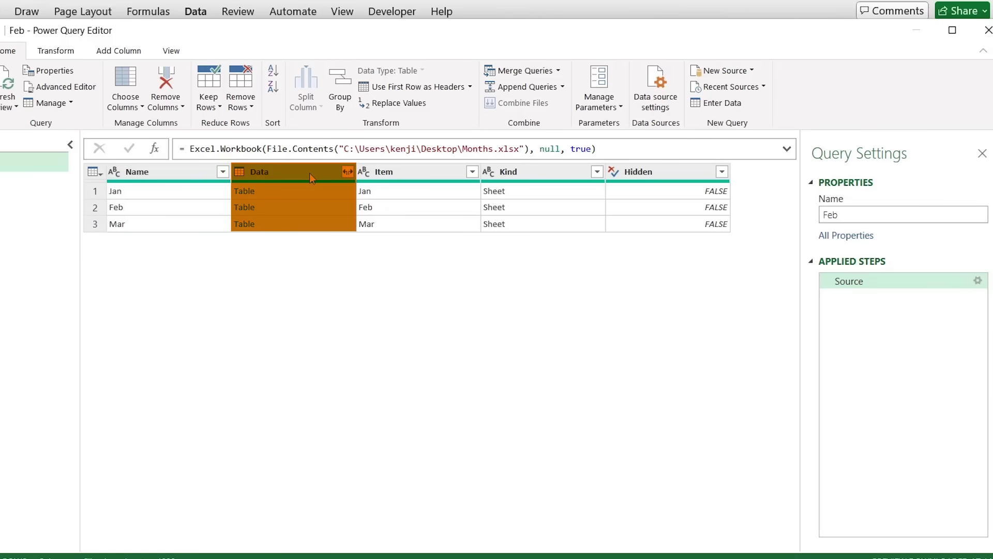
pyautogui.click(410, 168)
pyautogui.keyDown('shift'); pyautogui.click(526, 186); pyautogui.keyUp('shift')
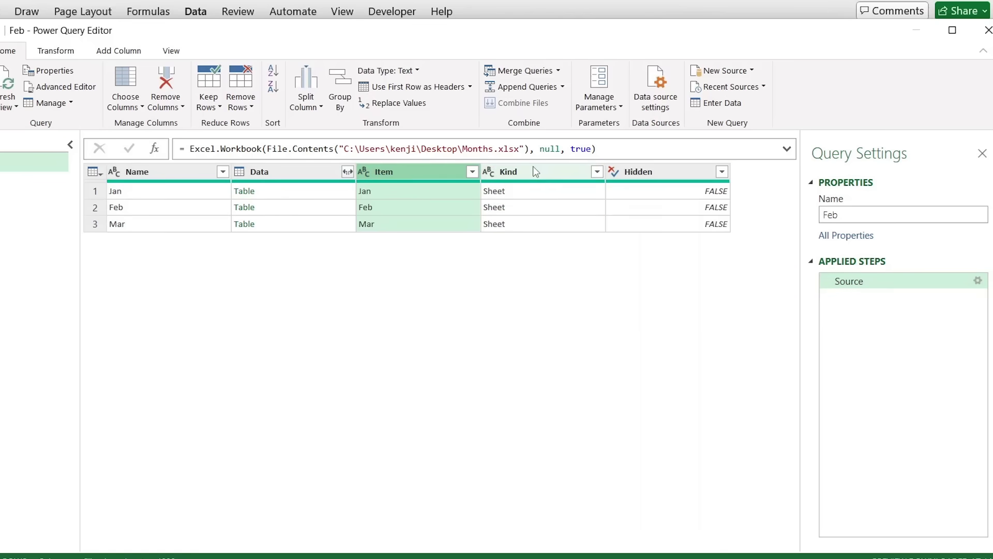
pyautogui.keyDown('shift'); pyautogui.click(535, 171); pyautogui.keyUp('shift')
pyautogui.keyDown('shift'); pyautogui.click(668, 168); pyautogui.keyUp('shift')
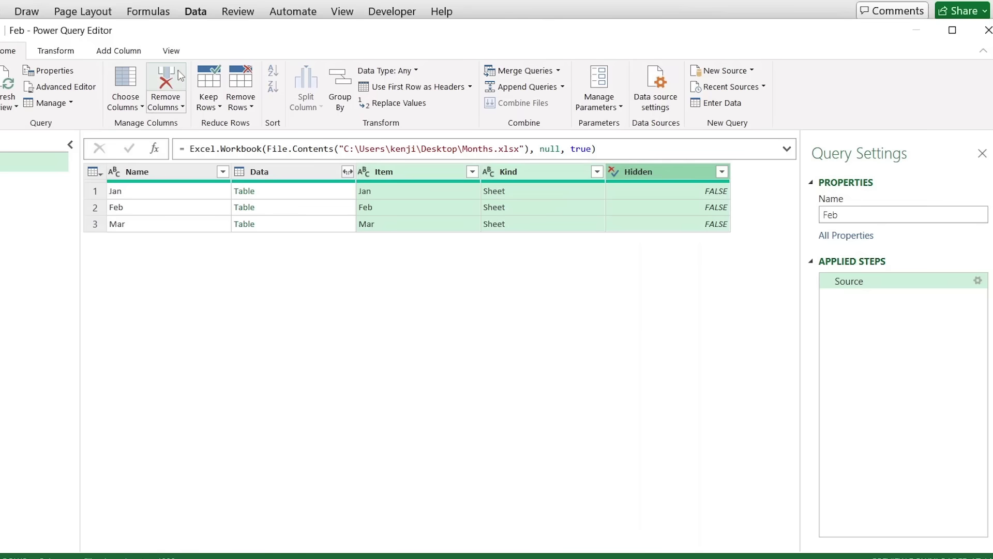
pyautogui.click(163, 78)
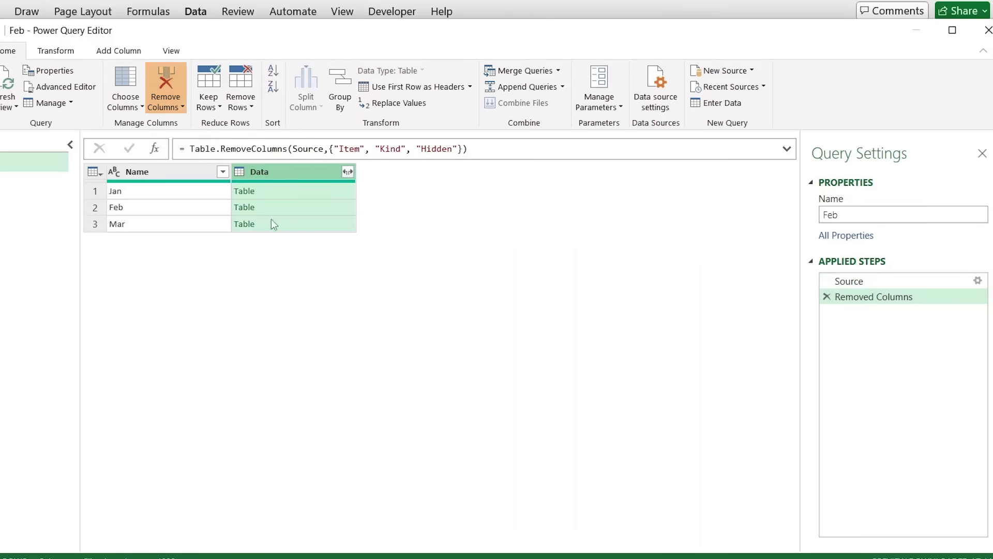
# - Expand every column of the Data tables into one stacked list of sheet rows
pyautogui.click(348, 172)
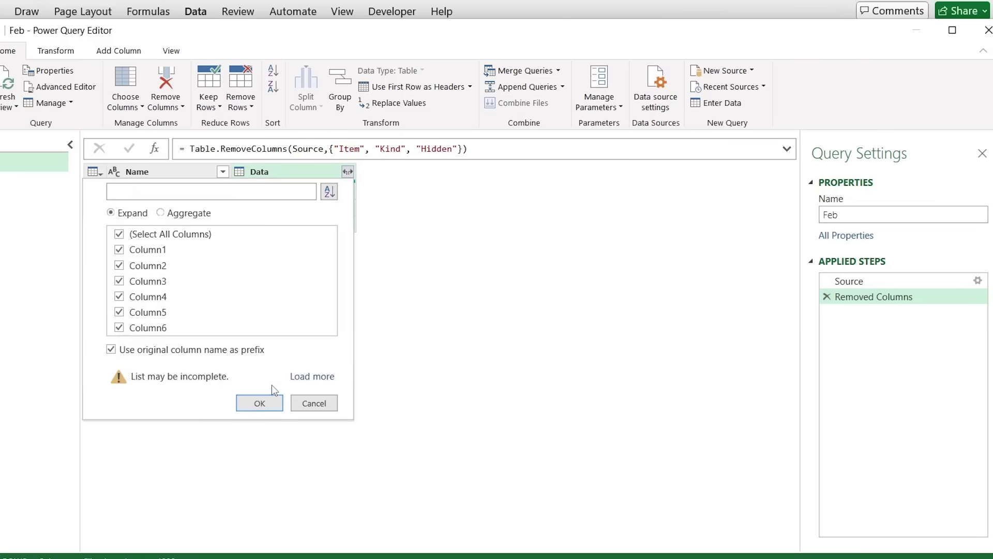
pyautogui.click(263, 401)
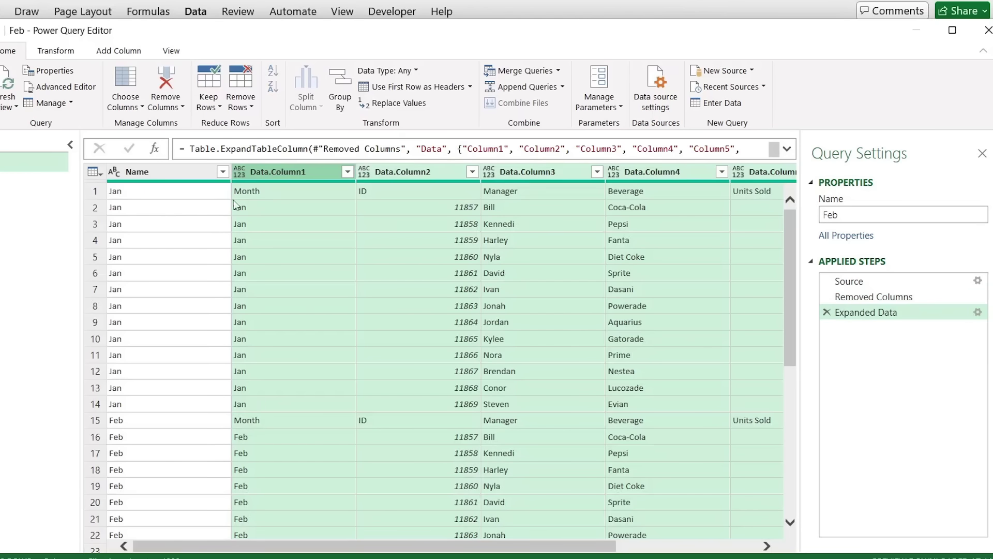
pyautogui.scroll(-6, 418, 358)
pyautogui.scroll(5, 418, 358)
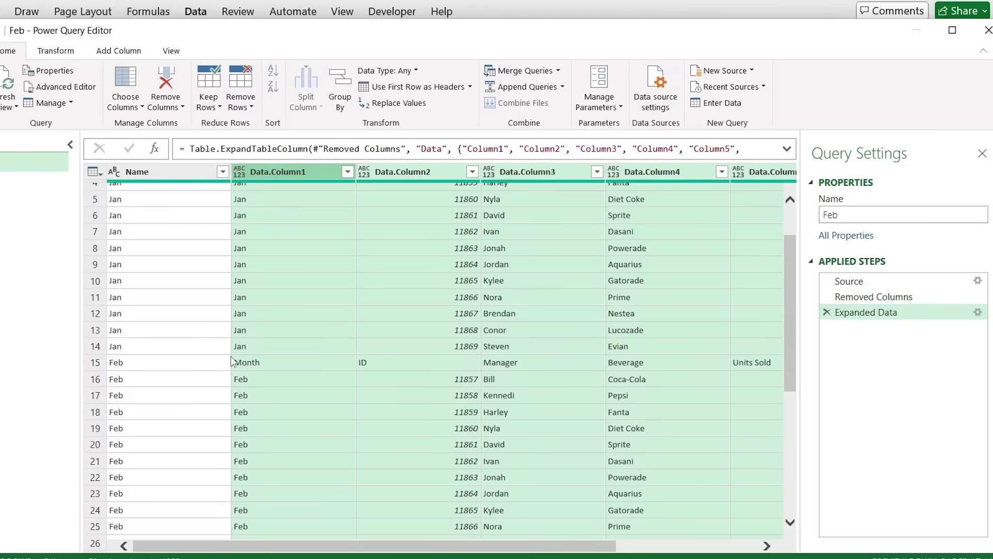
pyautogui.click(132, 359)
pyautogui.scroll(3, 383, 384)
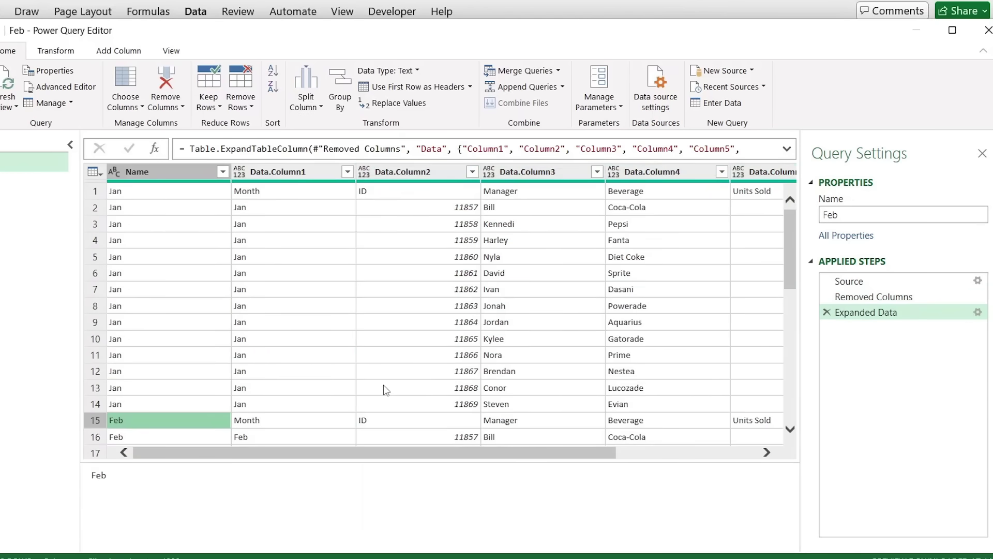
pyautogui.click(144, 191)
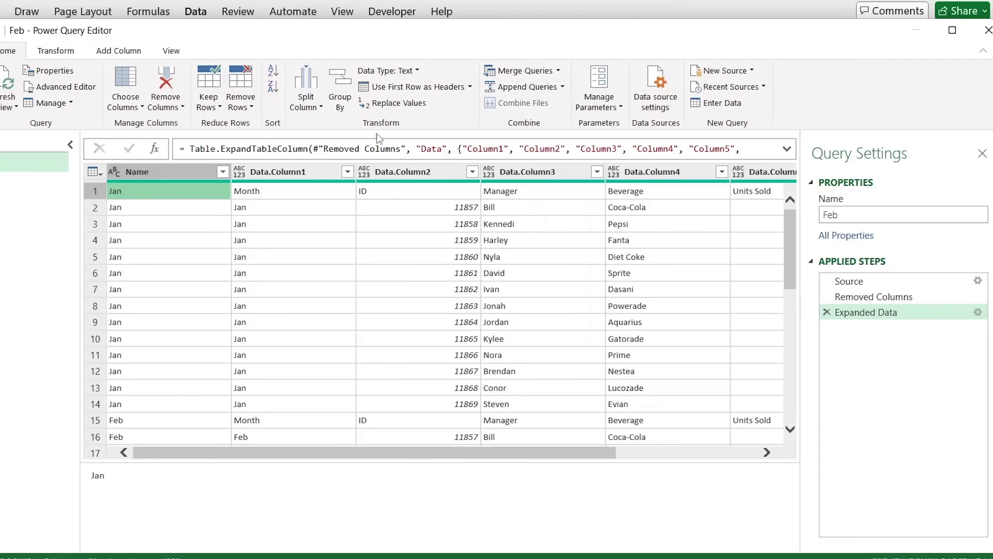
# - Promote the first row to column headers
pyautogui.click(428, 91)
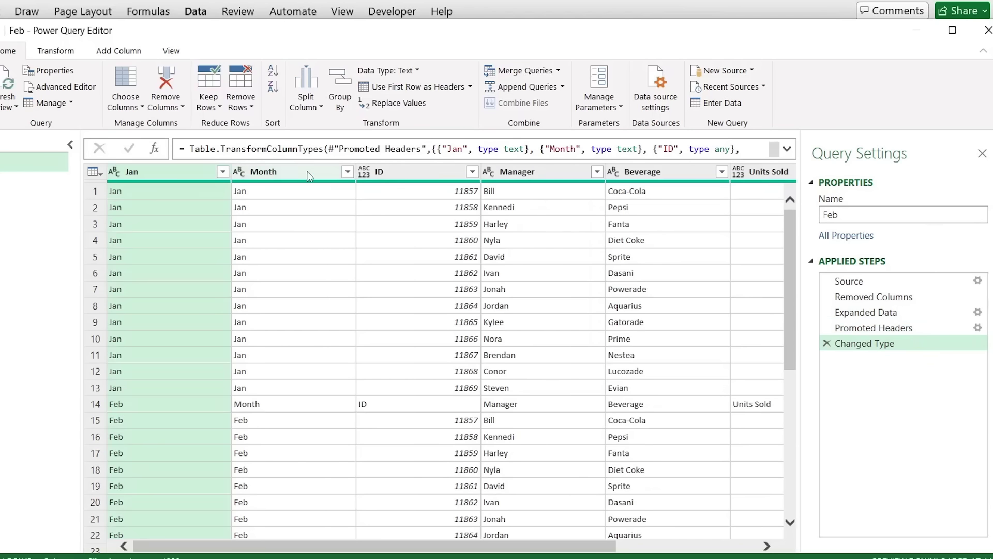
pyautogui.scroll(-3, 331, 376)
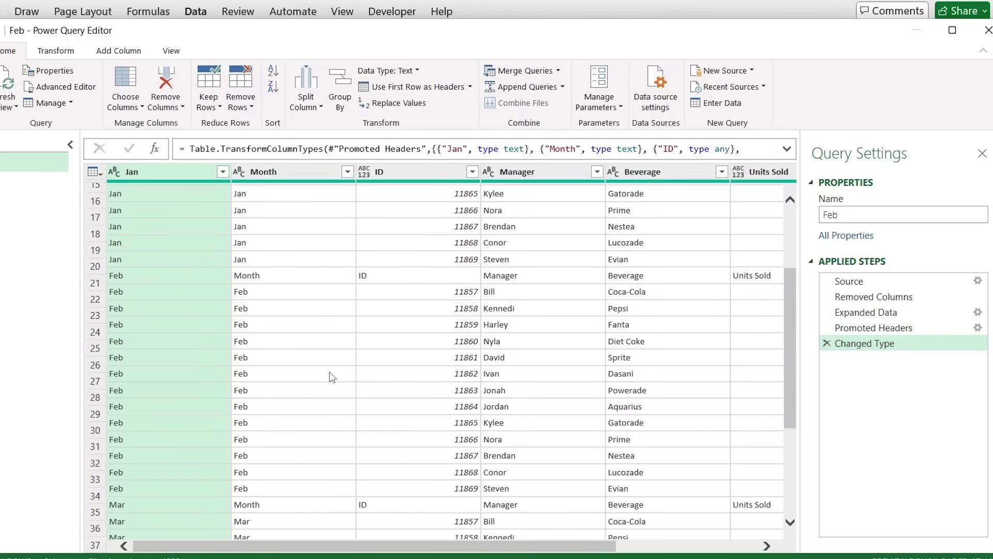
pyautogui.scroll(5, 278, 311)
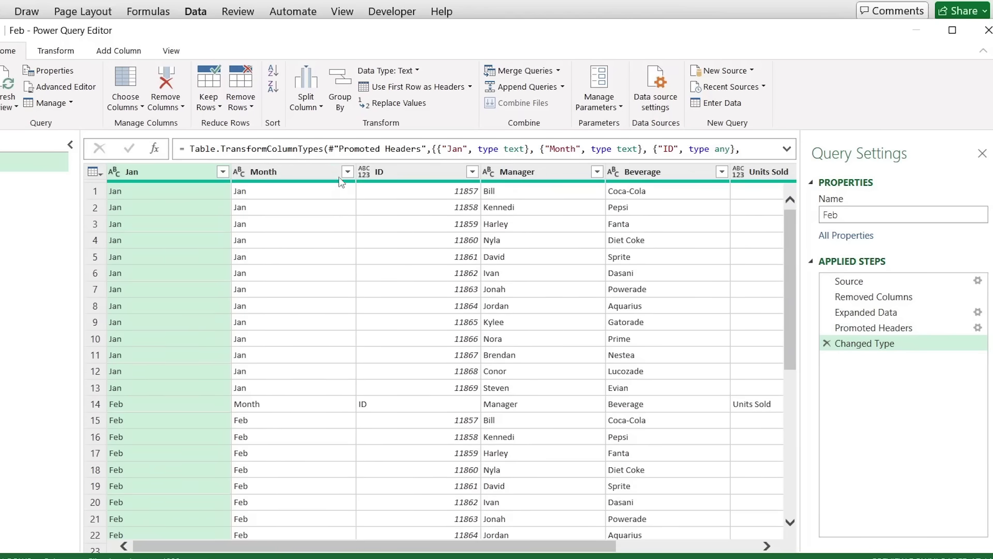
# - Filter the Month column to exclude the repeated 'Month' header rows
pyautogui.click(347, 172)
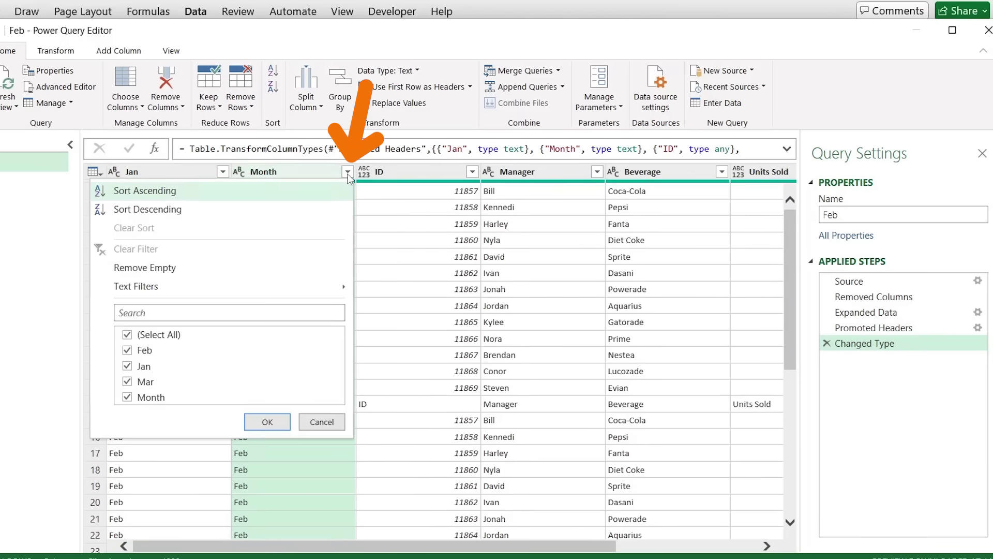
pyautogui.click(130, 399)
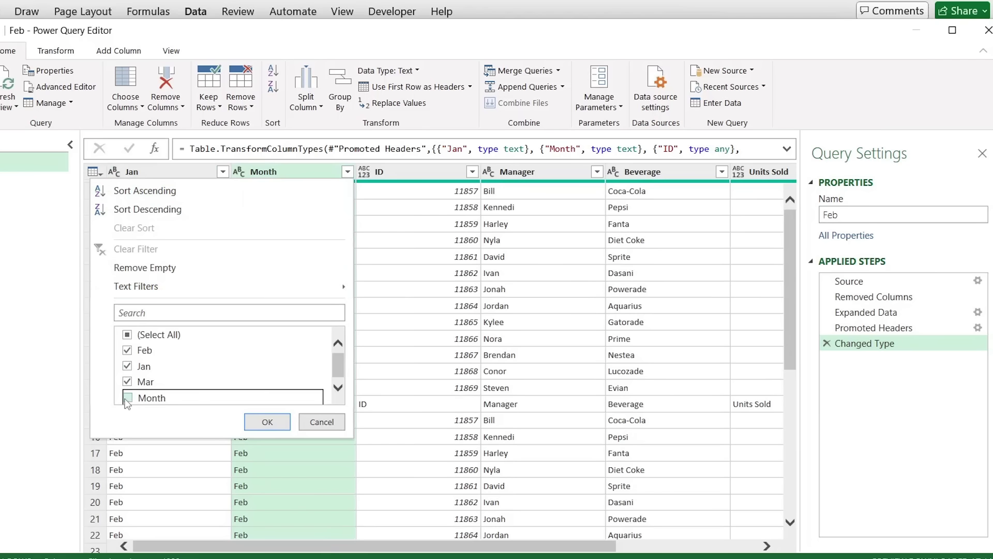
pyautogui.click(252, 425)
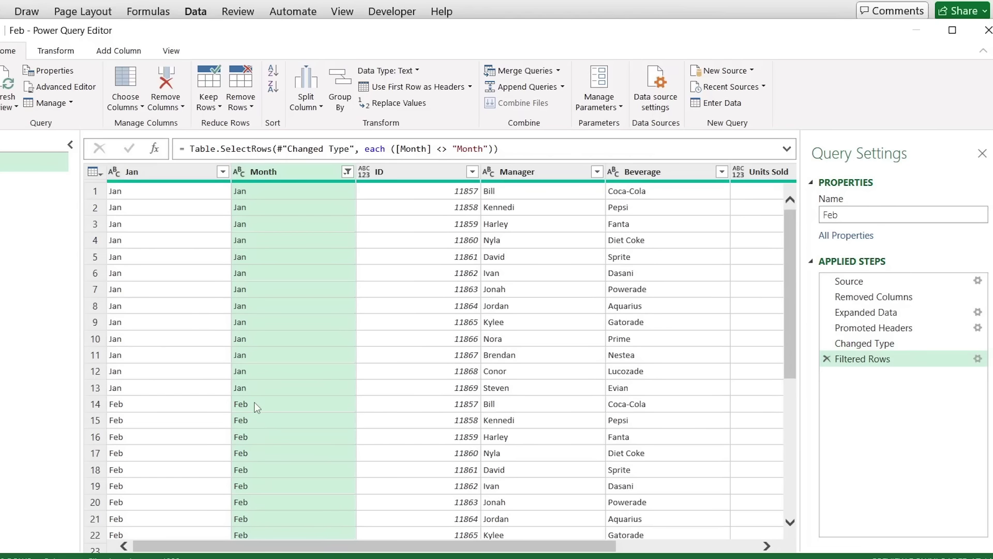
pyautogui.scroll(-5, 256, 407)
pyautogui.scroll(5, 256, 407)
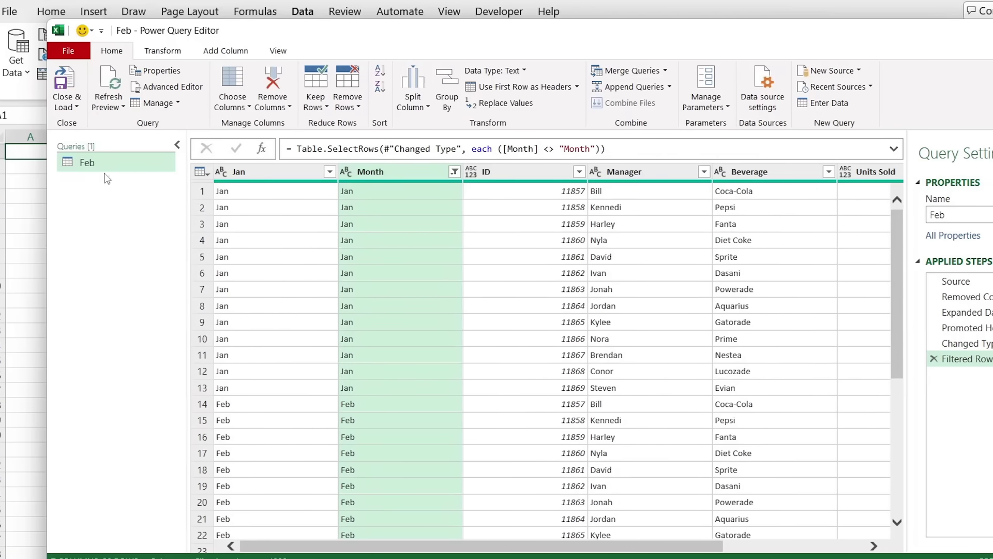
# - Close & Load the query into a 39-row Feb table and review its Month values
pyautogui.click(76, 82)
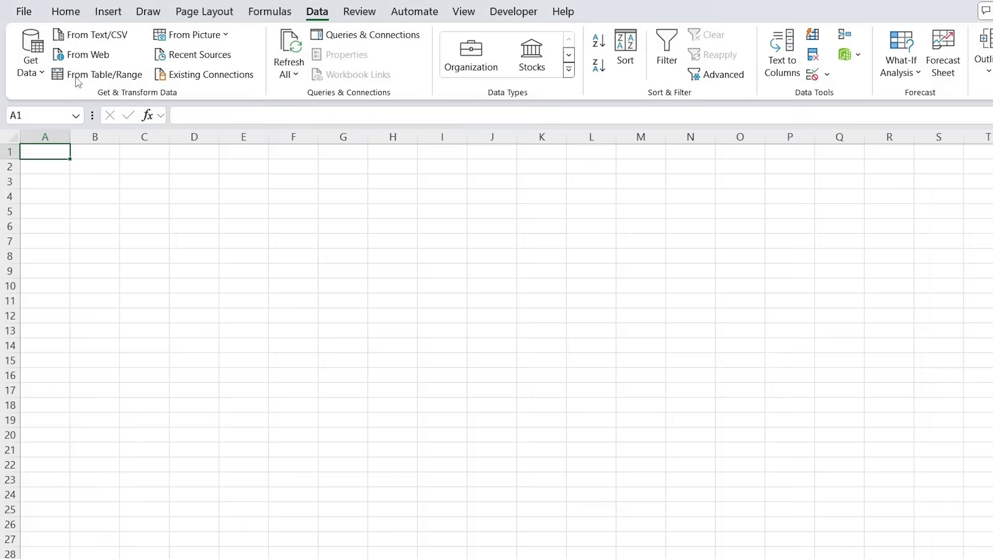
pyautogui.scroll(-5, 290, 393)
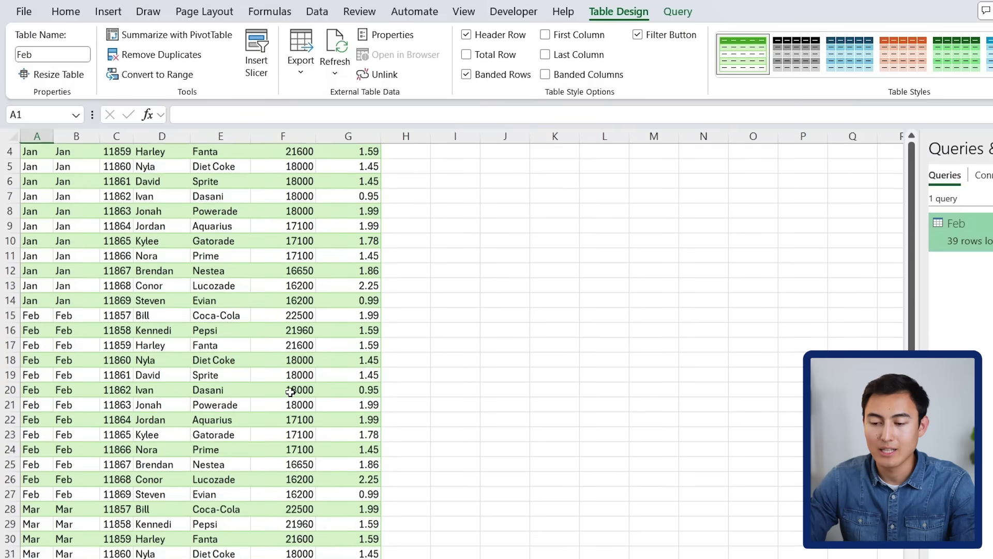
pyautogui.scroll(5, 290, 393)
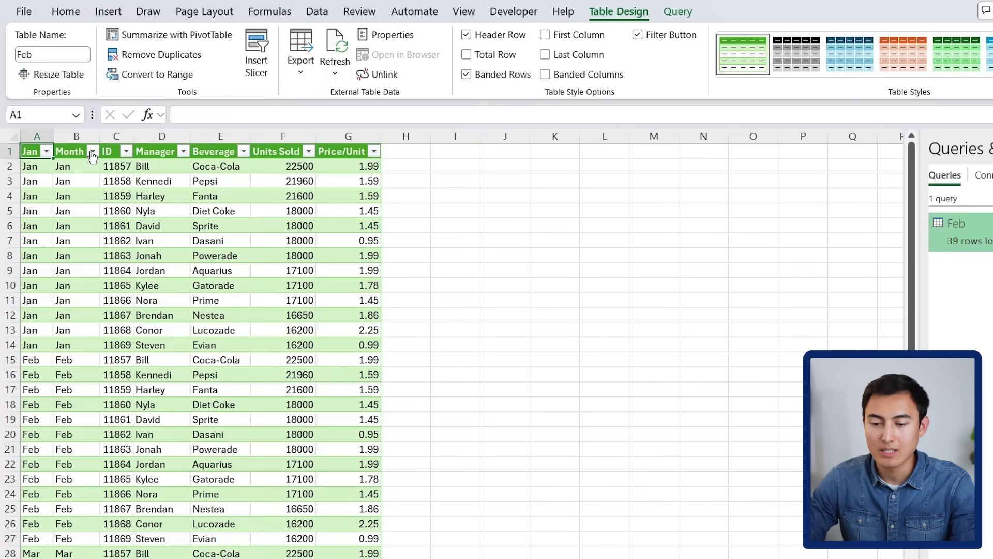
pyautogui.click(93, 150)
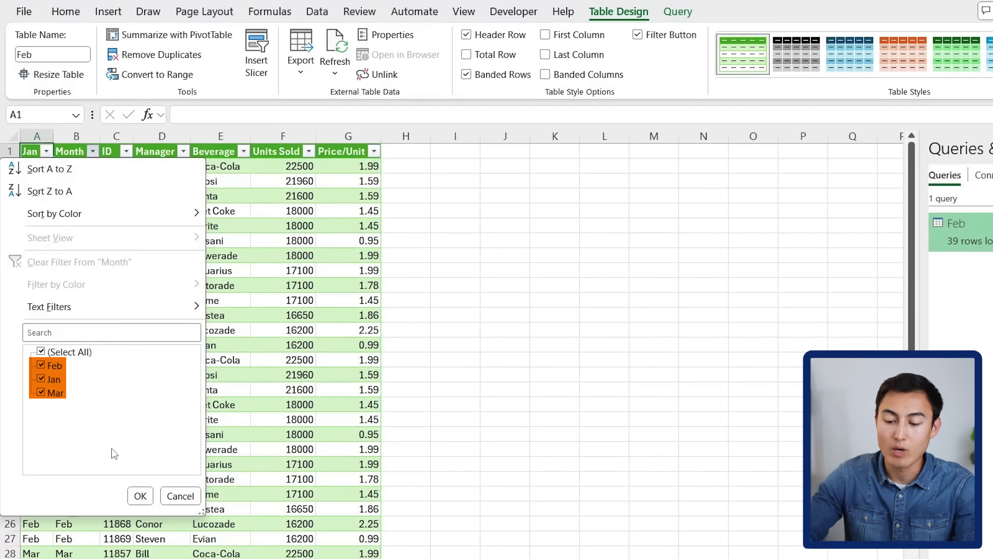
pyautogui.press('Escape')
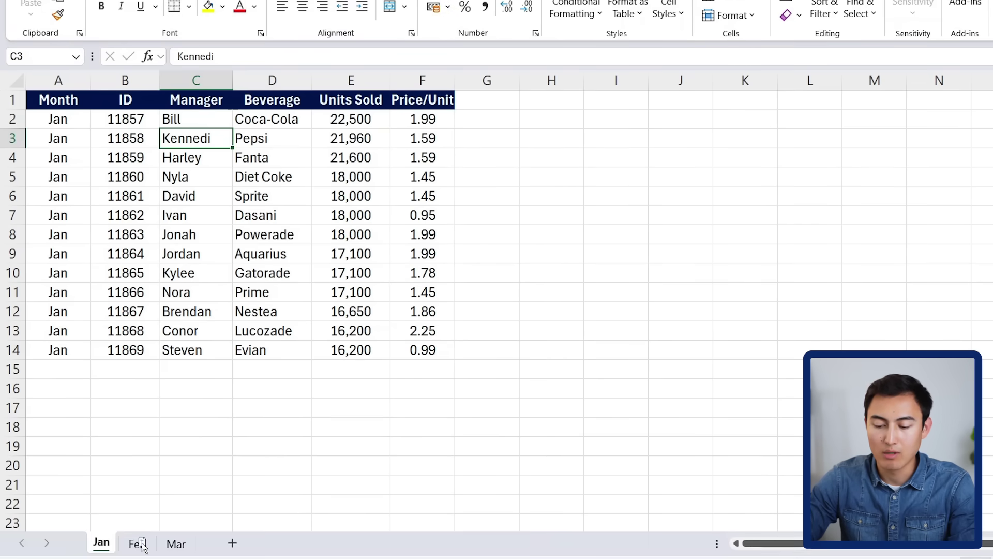
# - Duplicate the Jan sheet and name the copy Apr
pyautogui.moveTo(142, 545); pyautogui.dragTo(208, 544)
pyautogui.doubleClick(209, 543)
pyautogui.write('Apr')
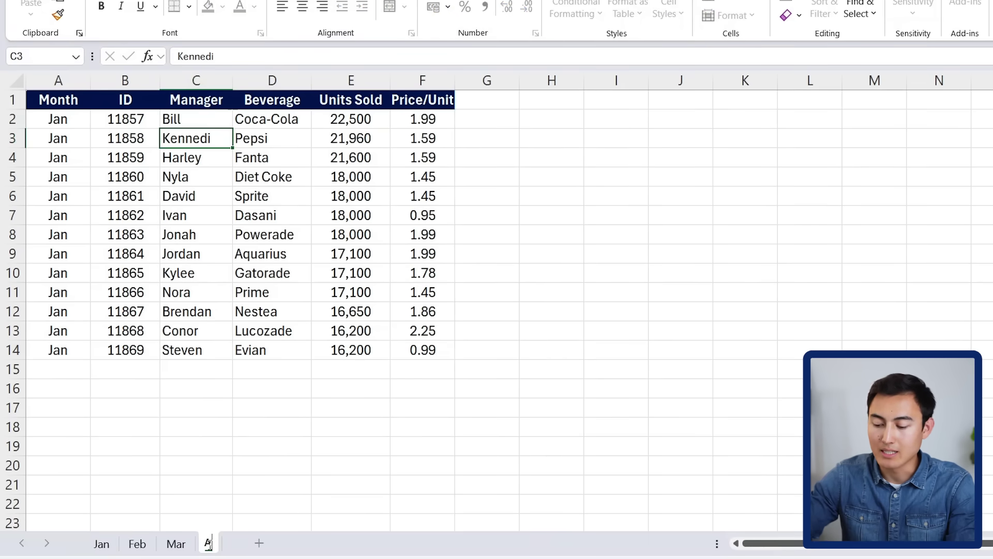
pyautogui.press('Return')
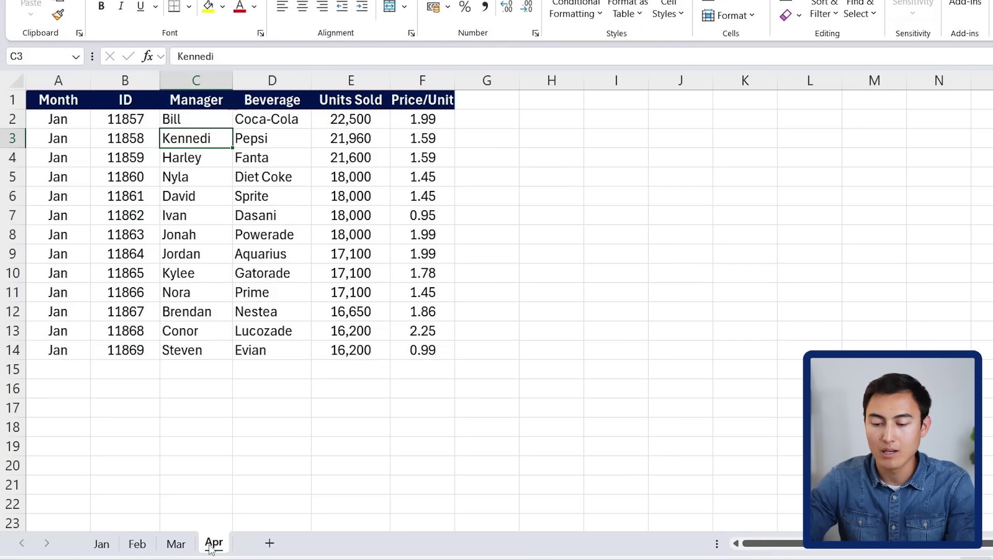
# - Replace the Month values in A2:A14 of the Apr sheet with Apr
pyautogui.click(79, 158)
pyautogui.press('Up')
pyautogui.press('Up')
pyautogui.write('A')
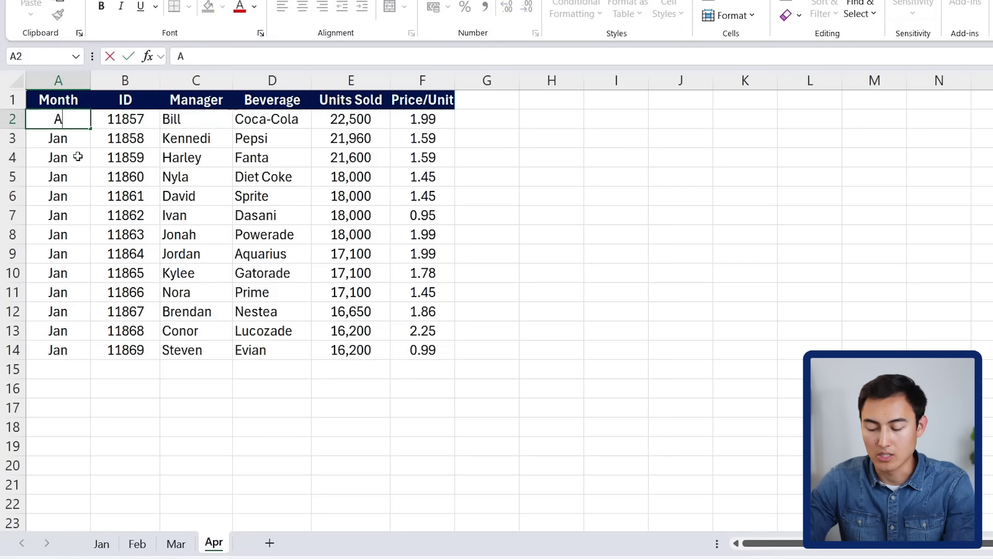
pyautogui.write('pr')
pyautogui.press('Return')
pyautogui.press('Up')
pyautogui.hotkey('ctrl', 'c')
pyautogui.press('Down')
pyautogui.hotkey('ctrl', 'shift', 'Down')
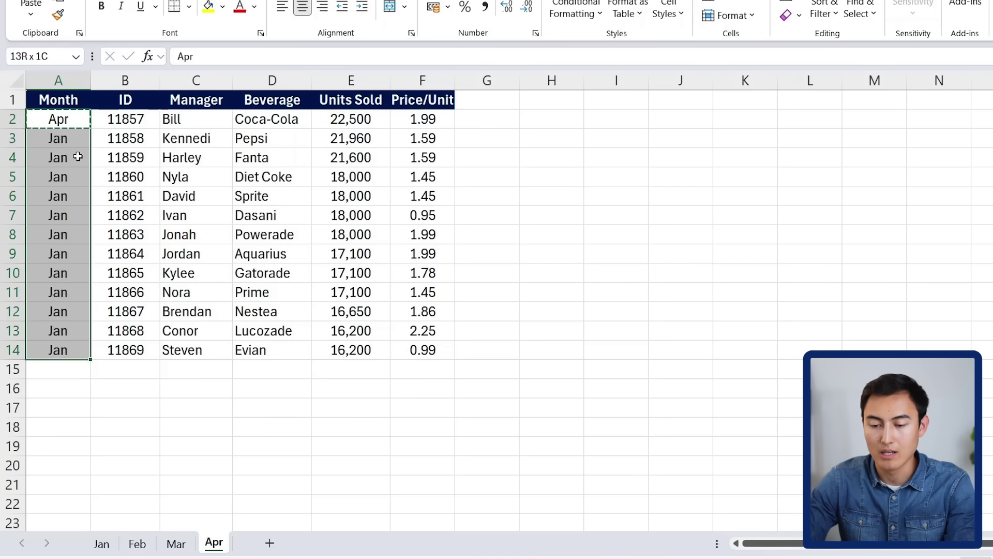
pyautogui.hotkey('ctrl', 'v')
pyautogui.press('Up')
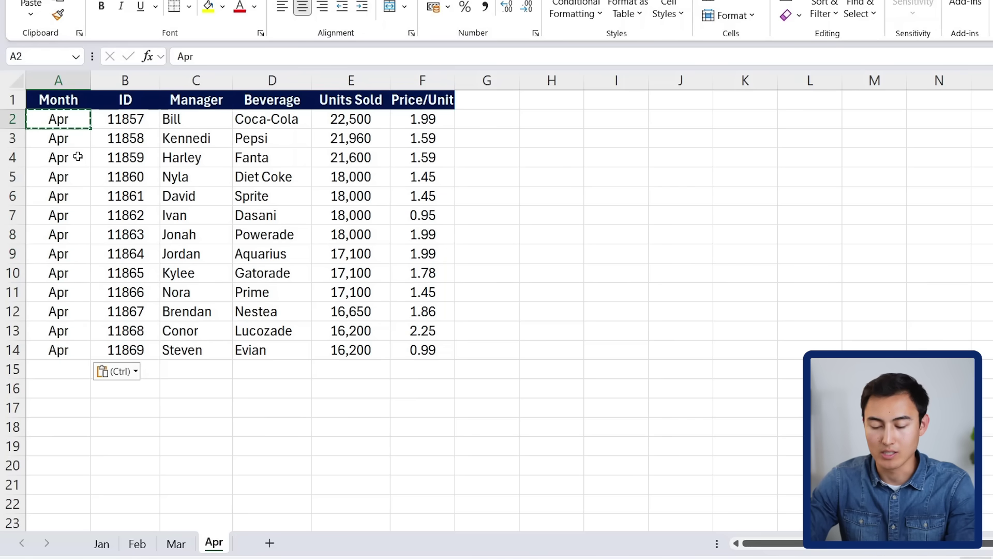
pyautogui.press('Escape')
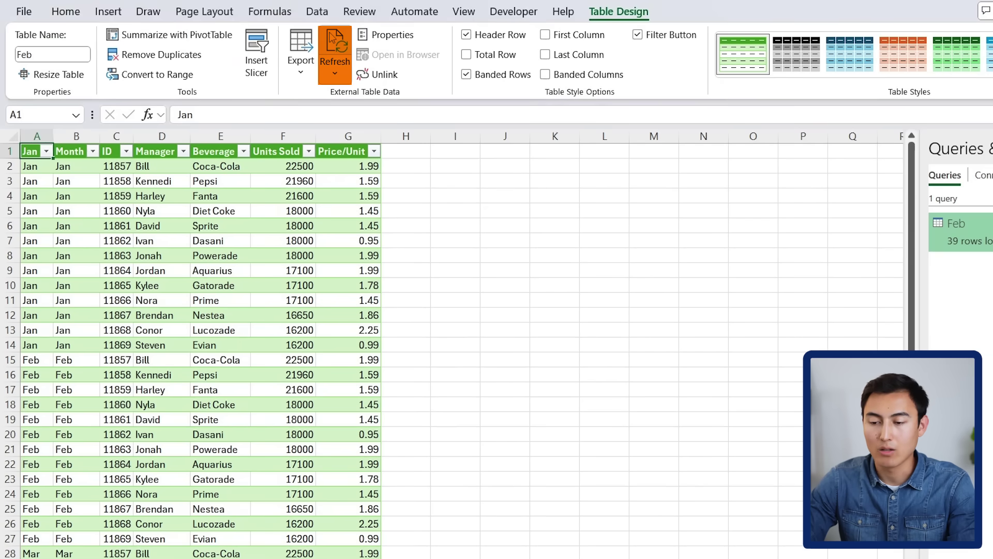
# - Refresh the combined table to 52 rows and confirm Apr appears in the Month filter
pyautogui.click(329, 34)
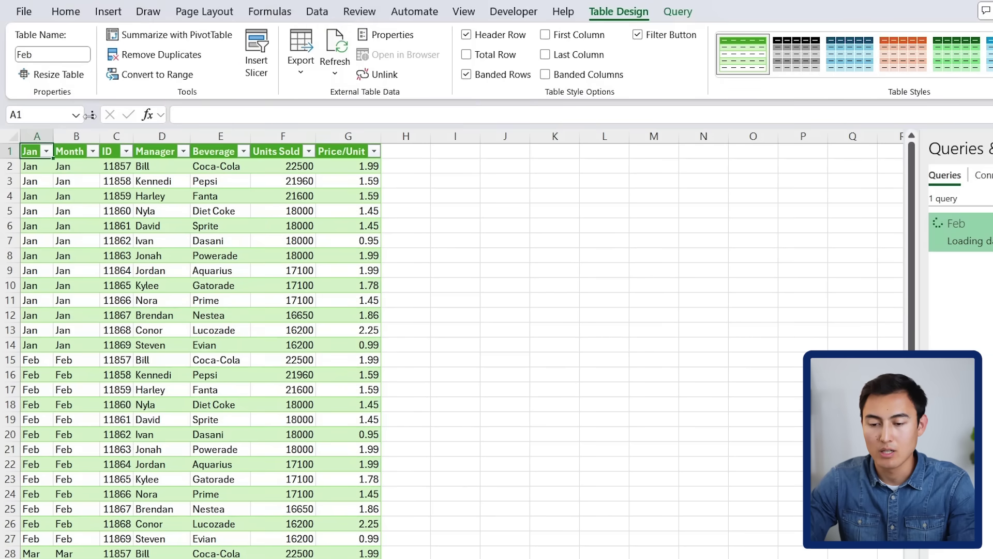
pyautogui.click(92, 152)
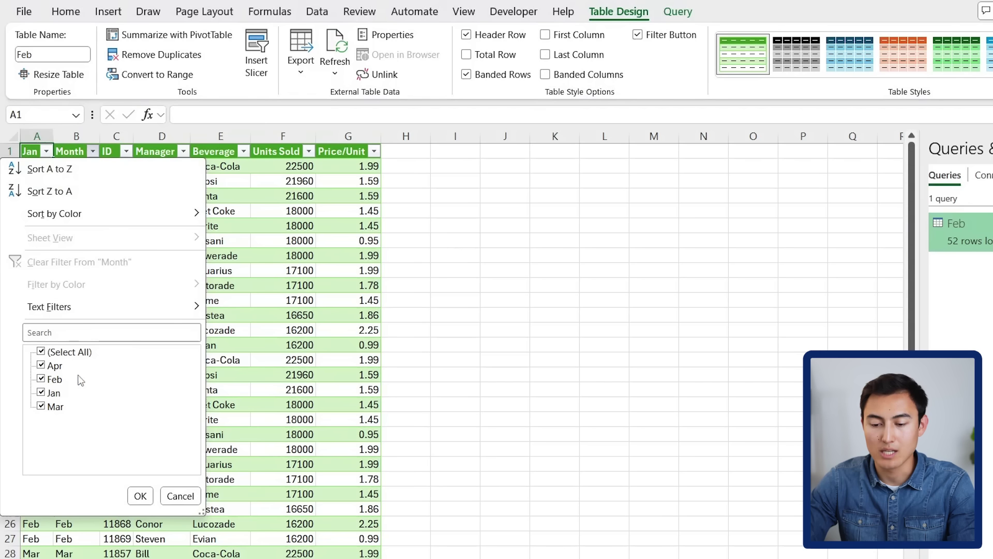